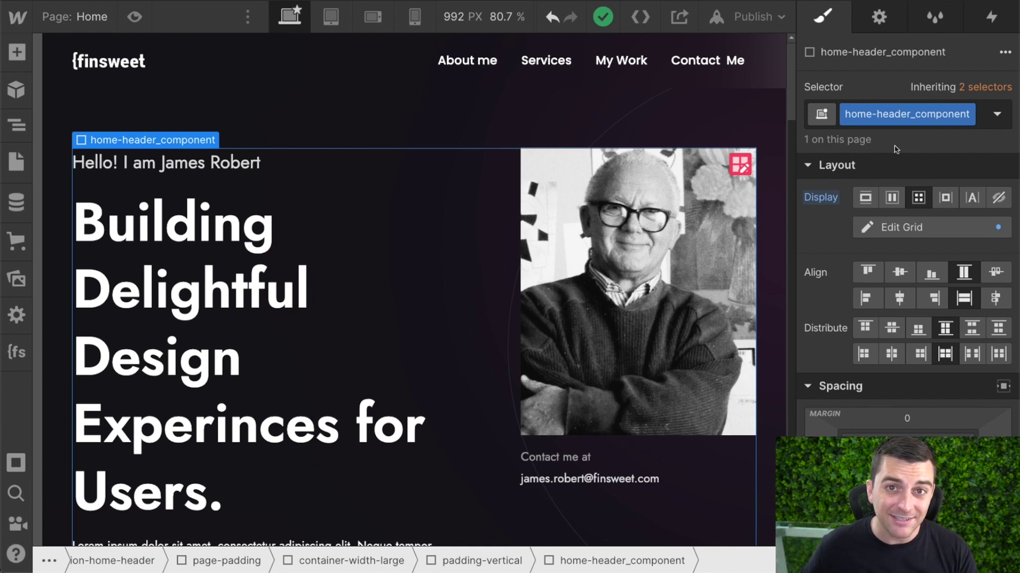
In the Navigator, inspect home-header_content-left and home-header_content-right, then zoom the interface in.
click(23, 121)
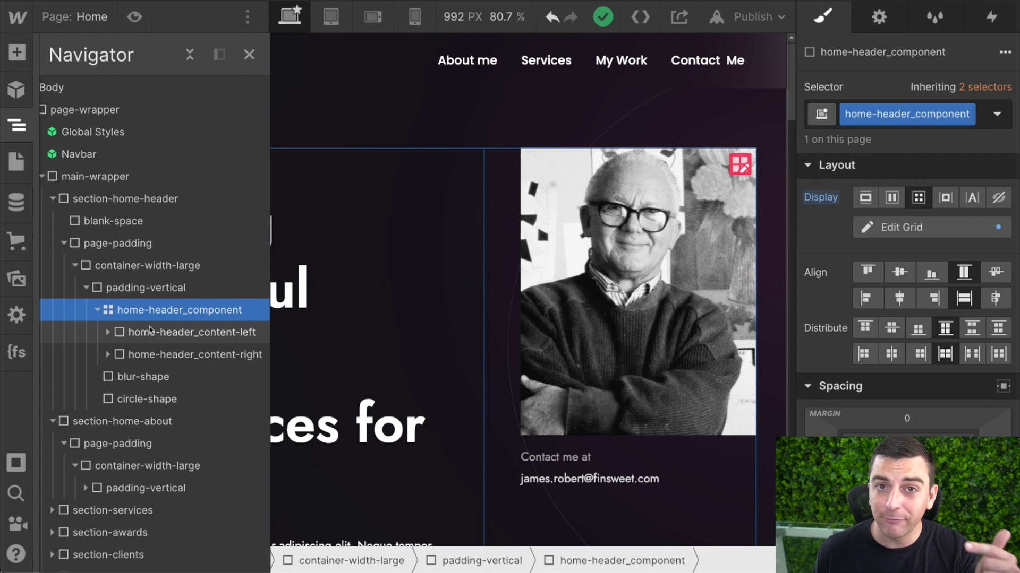
scroll(149, 327, down, 2)
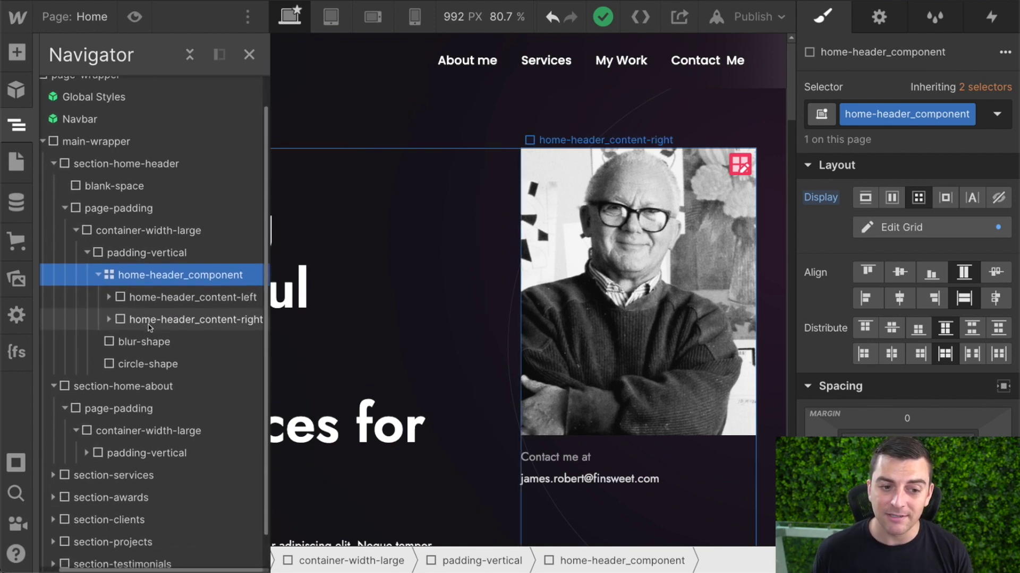
scroll(149, 327, down, 1)
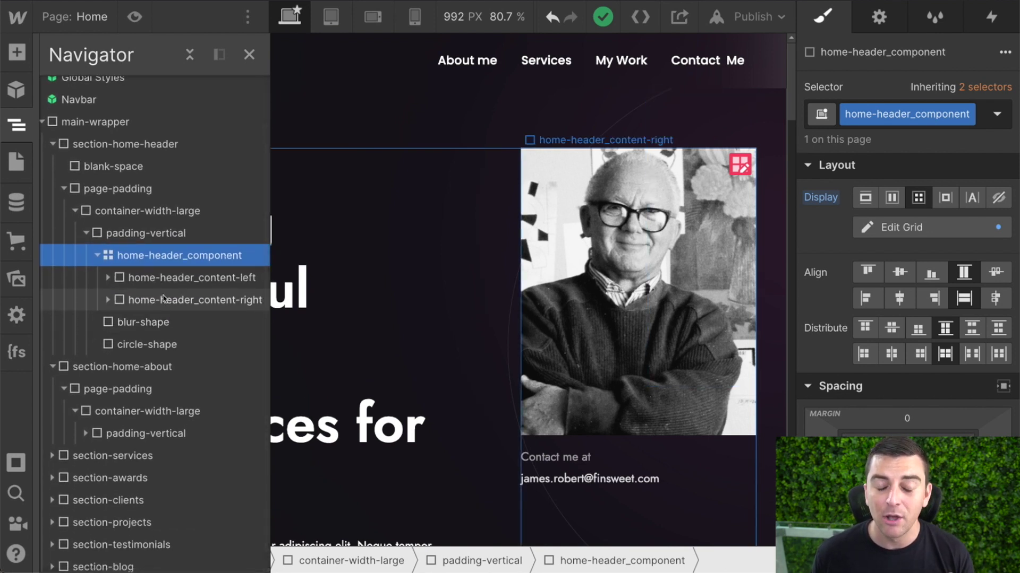
click(183, 276)
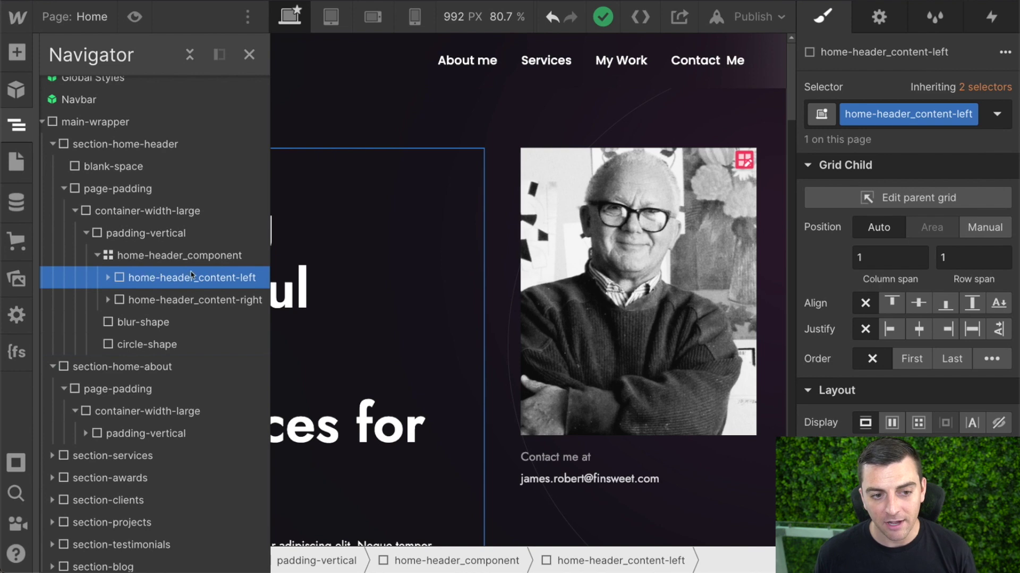
click(132, 302)
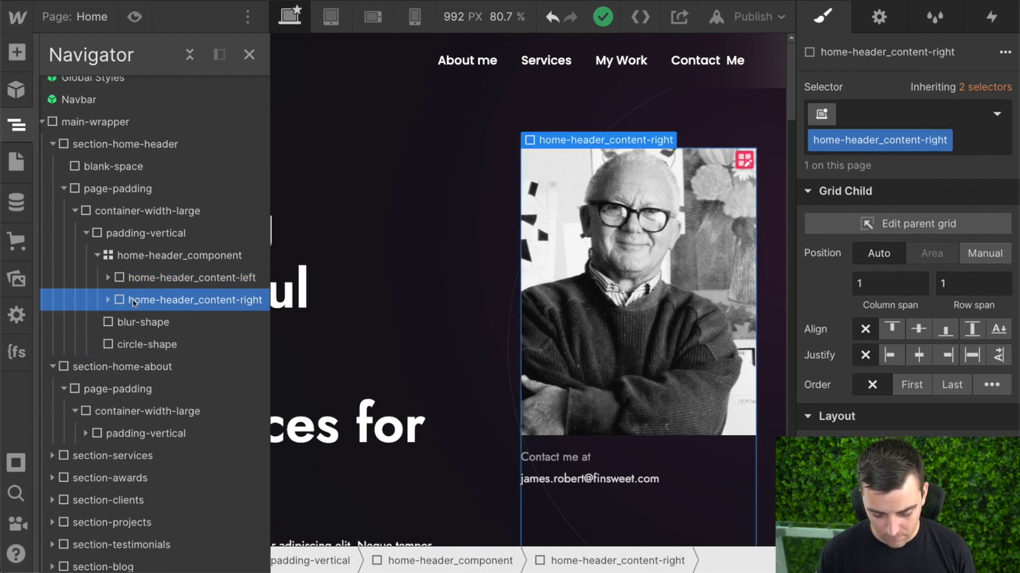
key(ctrl+plus)
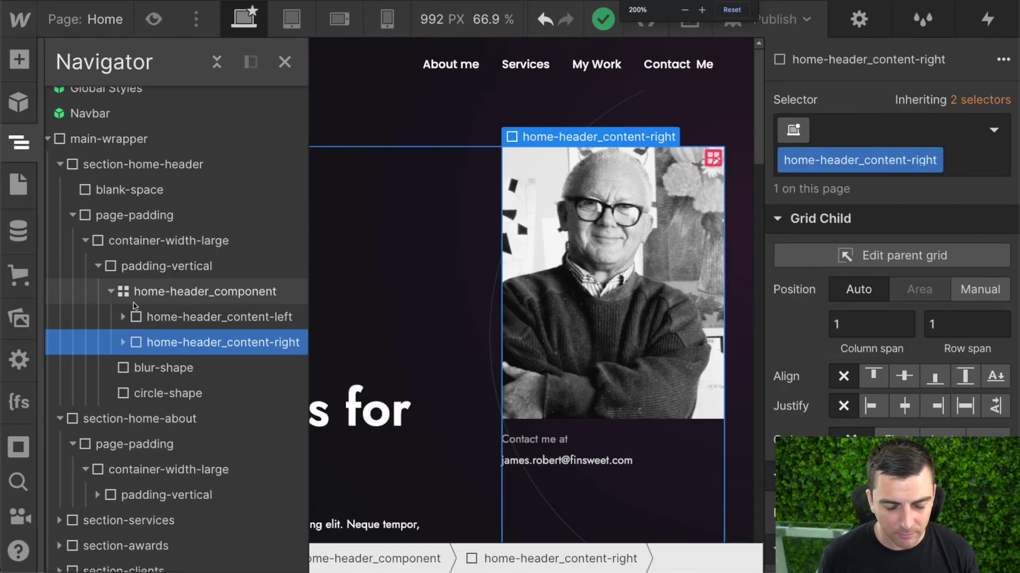
Expand content-left, content-right, the image wrapper, home-header_contact and both margin-top rows.
scroll(133, 305, down, 2)
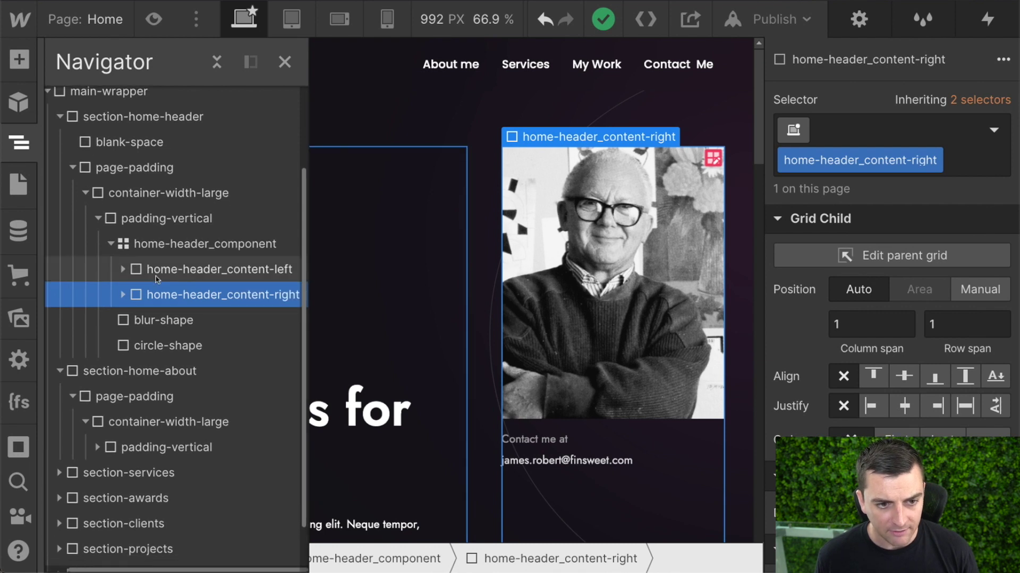
click(122, 270)
scroll(121, 270, down, 1)
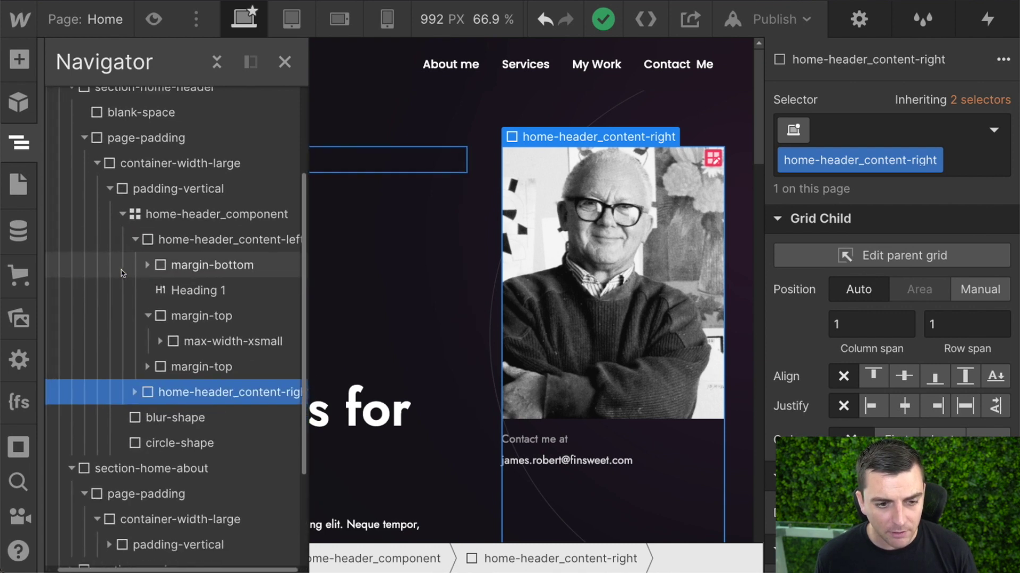
click(135, 392)
scroll(130, 385, down, 1)
click(127, 377)
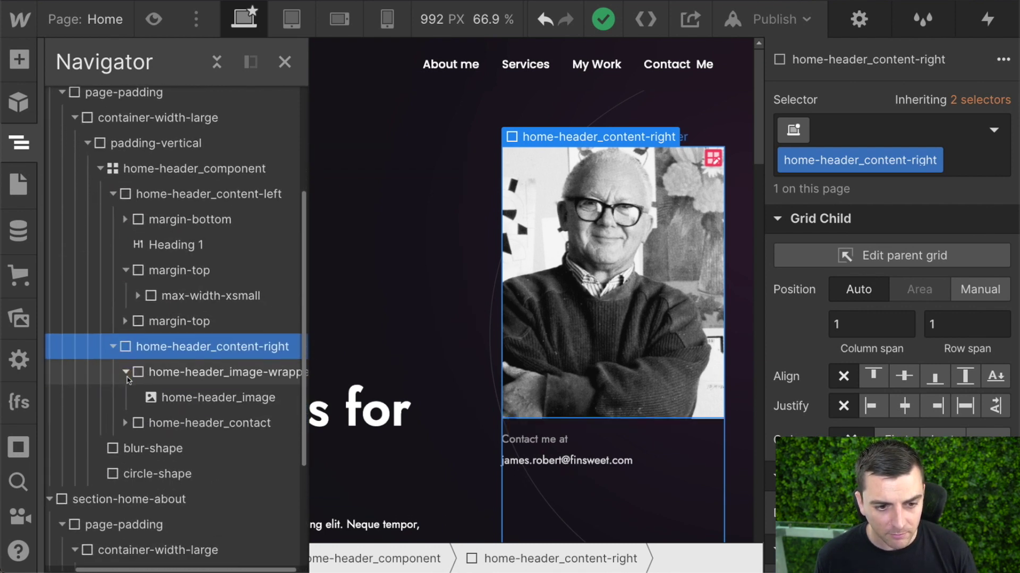
scroll(123, 379, down, 2)
click(120, 379)
scroll(120, 380, down, 1)
click(137, 373)
click(137, 424)
Select the section-home-header wrapper at the top of the header tree.
scroll(137, 424, up, 7)
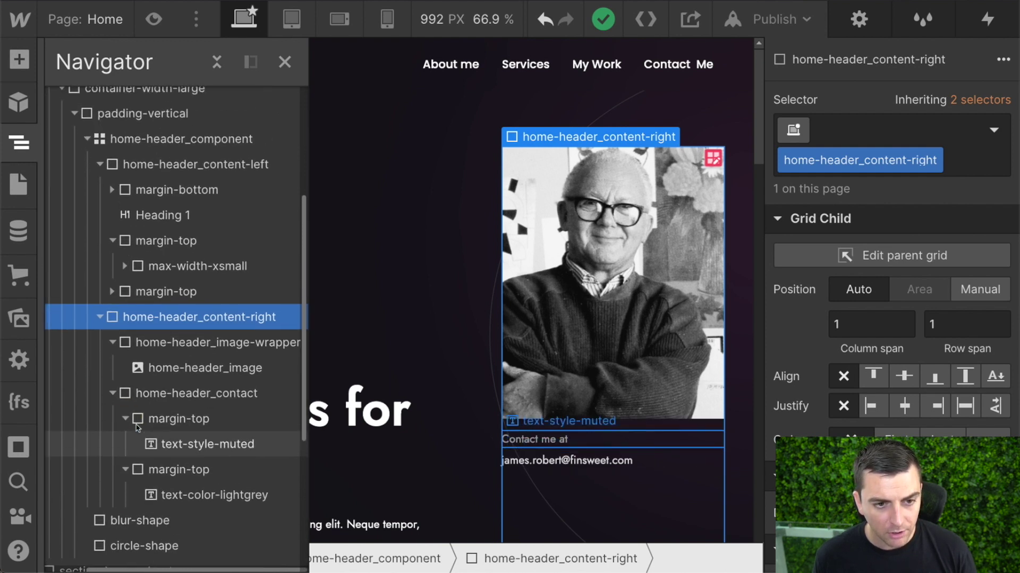
scroll(137, 427, up, 1)
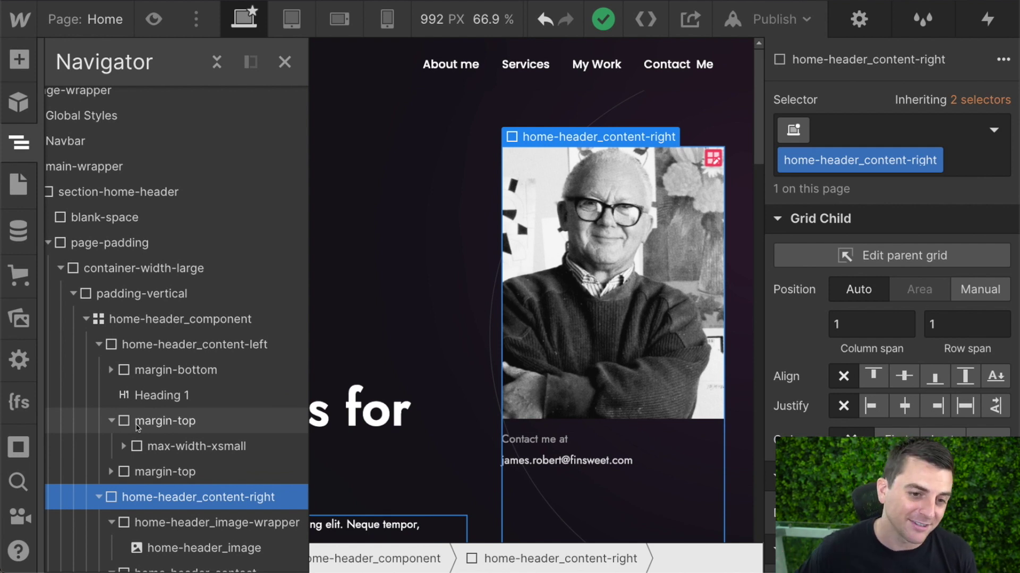
scroll(133, 243, up, 1)
click(132, 200)
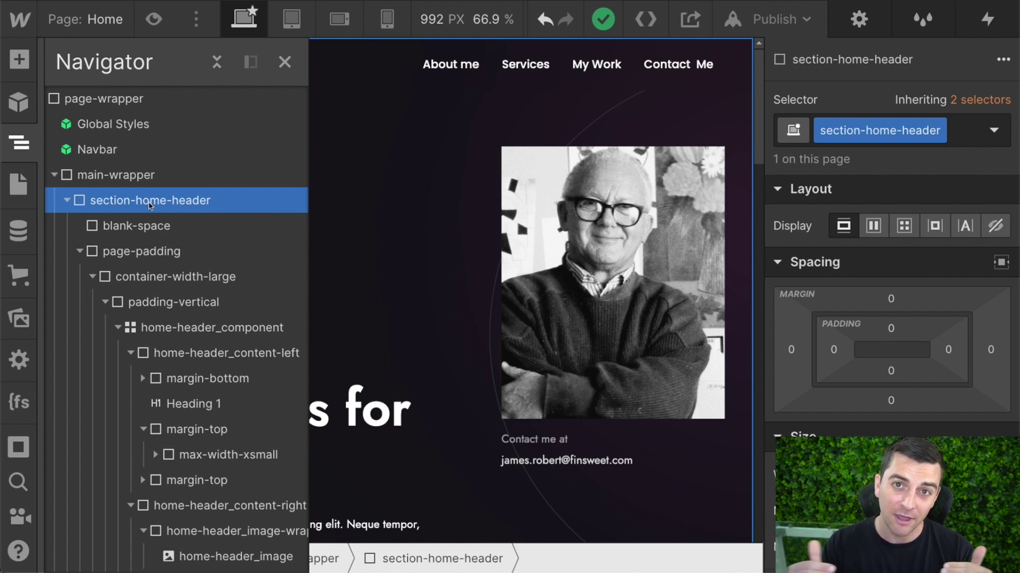
Select page-padding, container-width-large, padding-vertical, then the home-header_component grid.
click(142, 253)
click(184, 277)
click(201, 303)
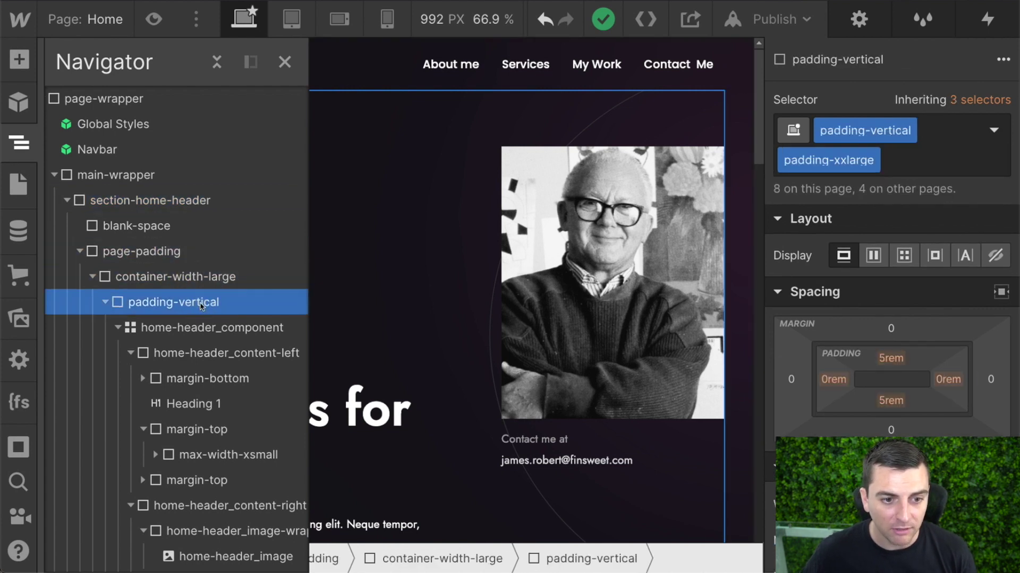
scroll(202, 305, down, 1)
click(210, 303)
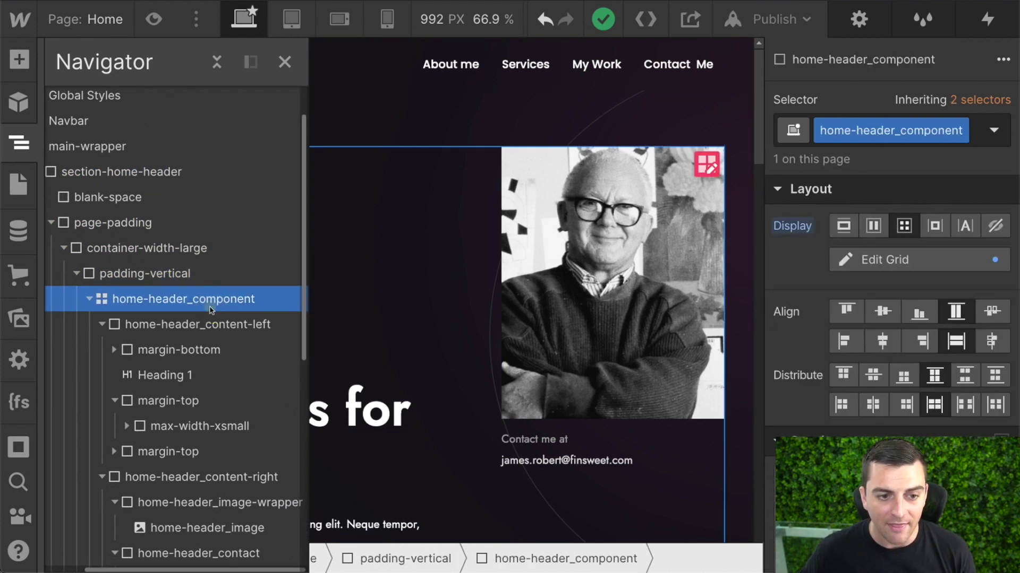
Close the Navigator and scroll the canvas to view the full header.
click(285, 63)
scroll(459, 308, down, 5)
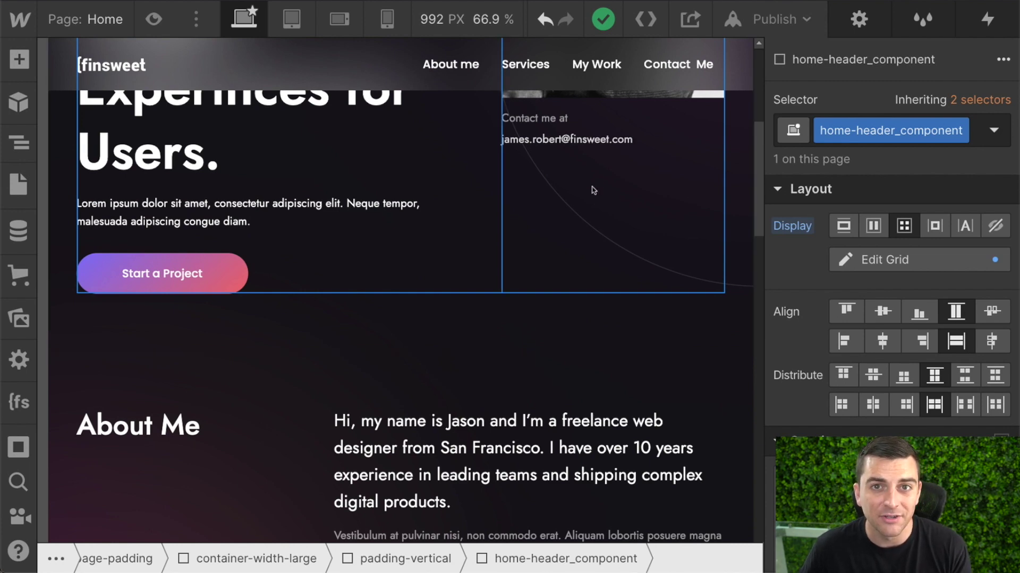
scroll(593, 188, up, 2)
scroll(594, 190, up, 5)
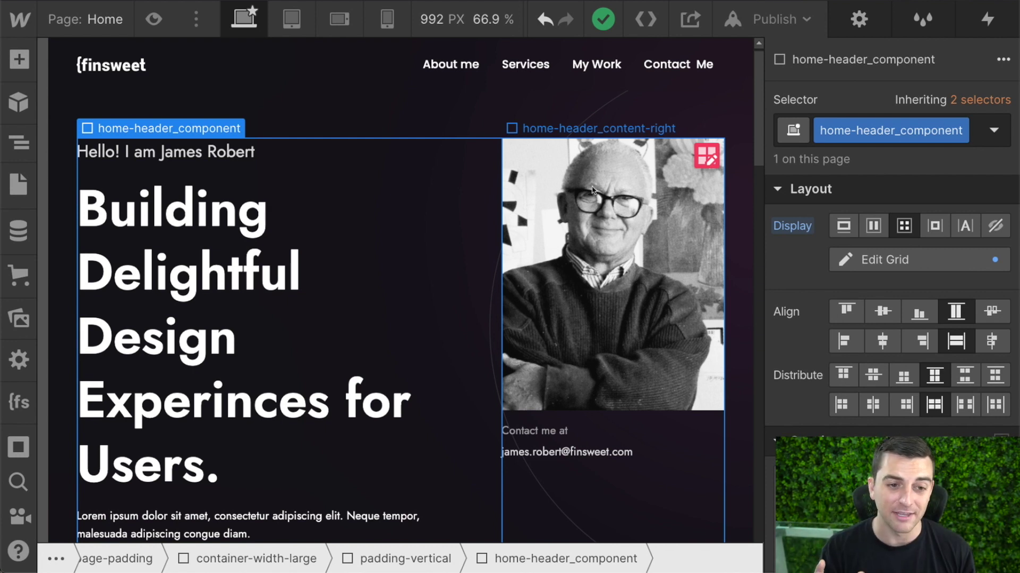
Reopen the Navigator and inspect home-header_content-left's margin-bottom, Heading 1, text-size-large and button.
click(19, 142)
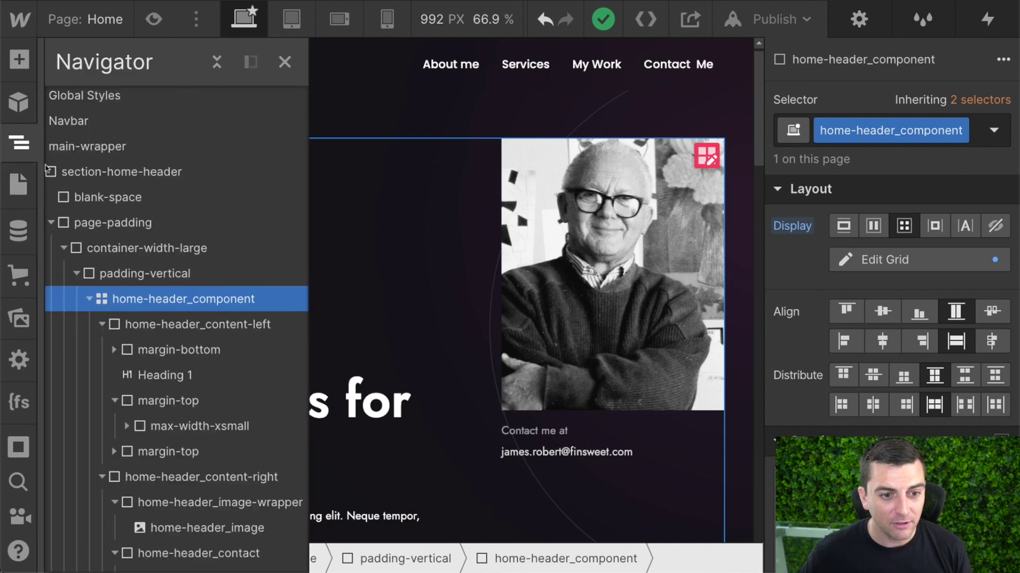
click(159, 324)
scroll(160, 243, down, 2)
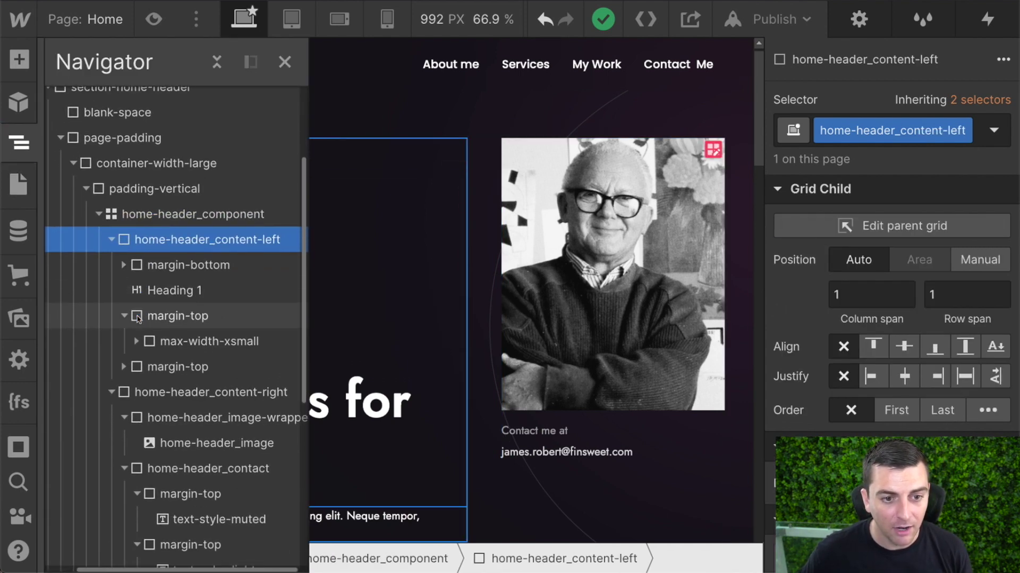
scroll(176, 255, down, 2)
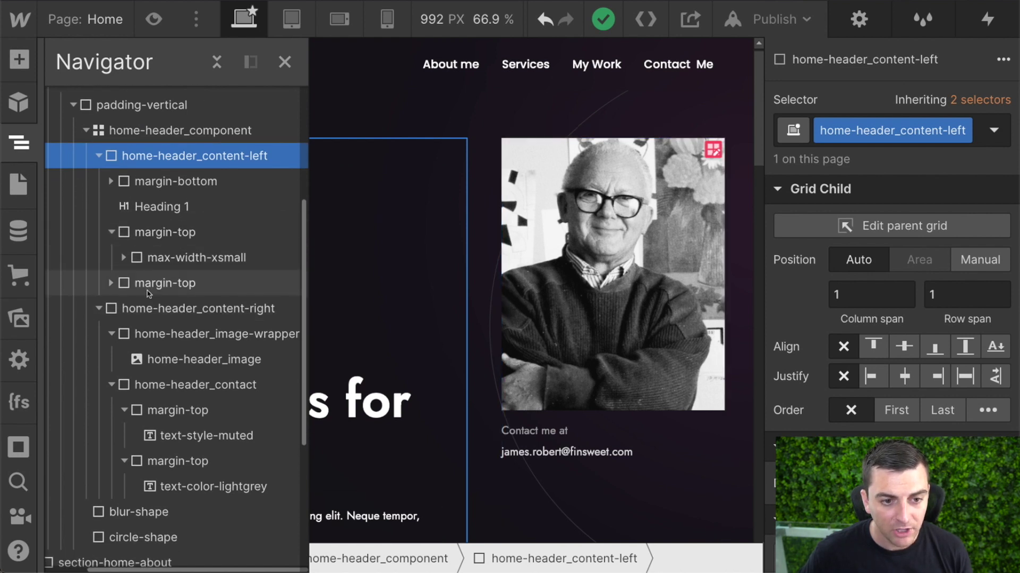
click(152, 181)
click(157, 207)
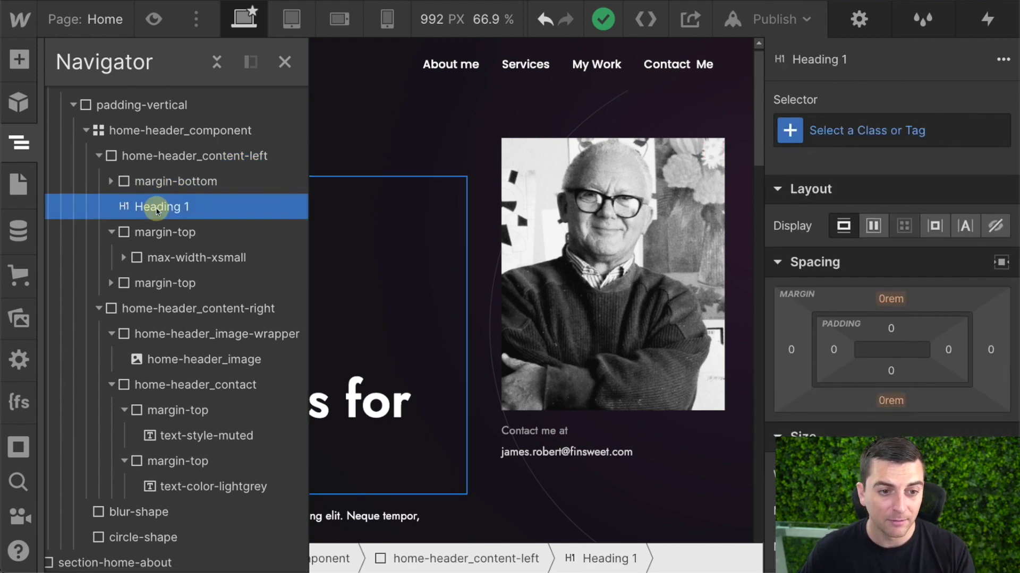
click(111, 181)
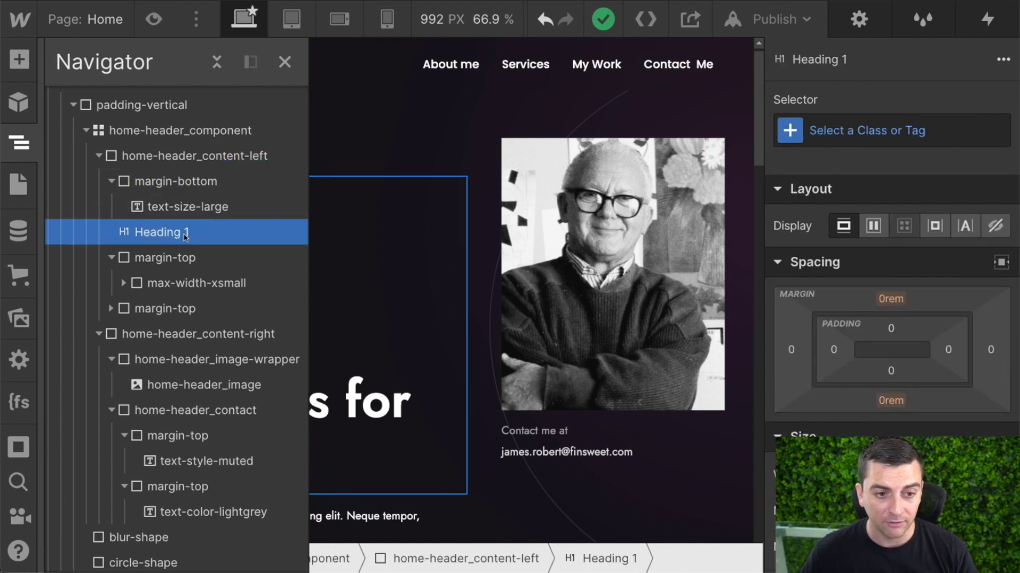
click(111, 309)
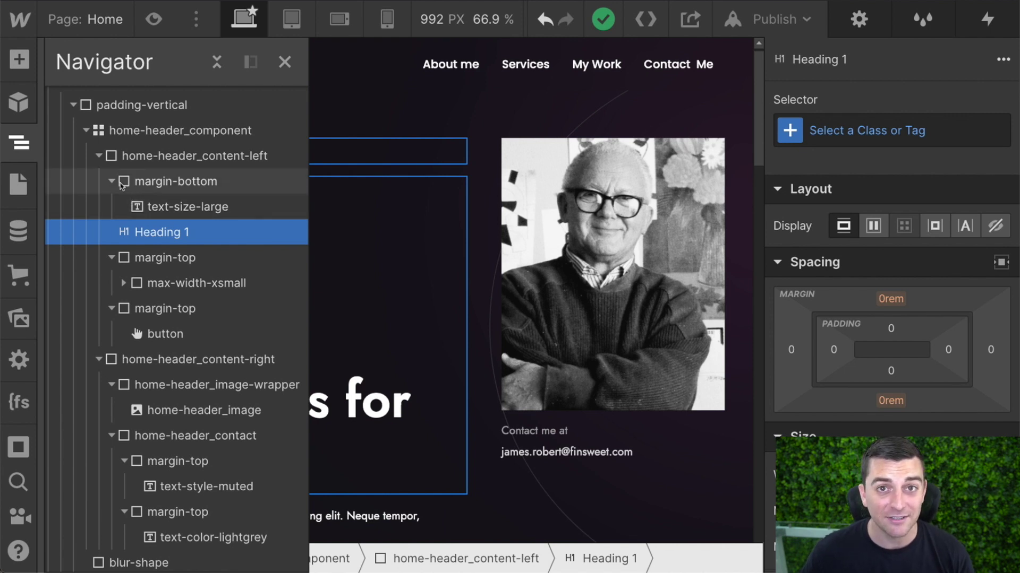
Collapse home-header_content-left and select home-header_content-right.
click(98, 156)
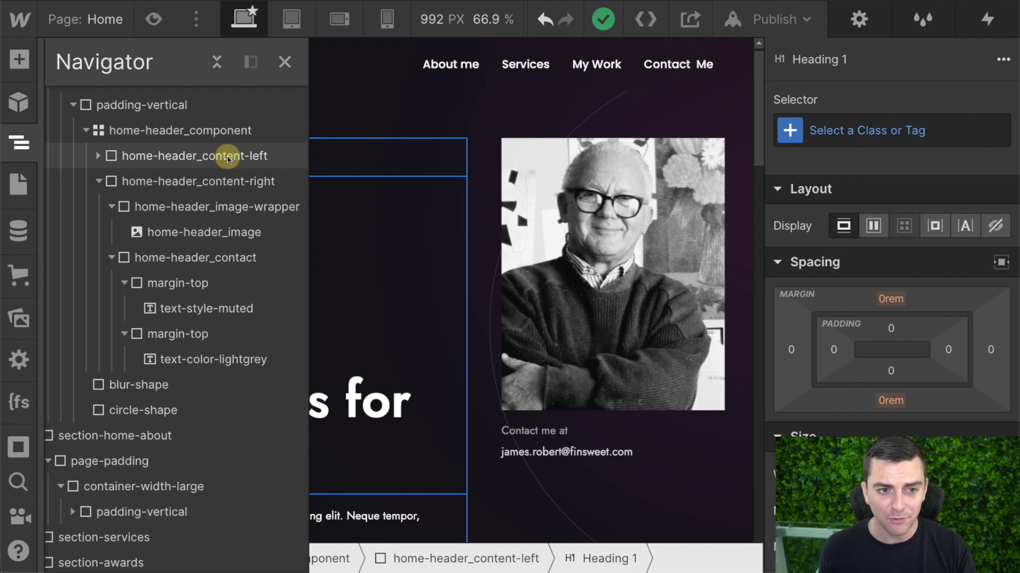
click(229, 157)
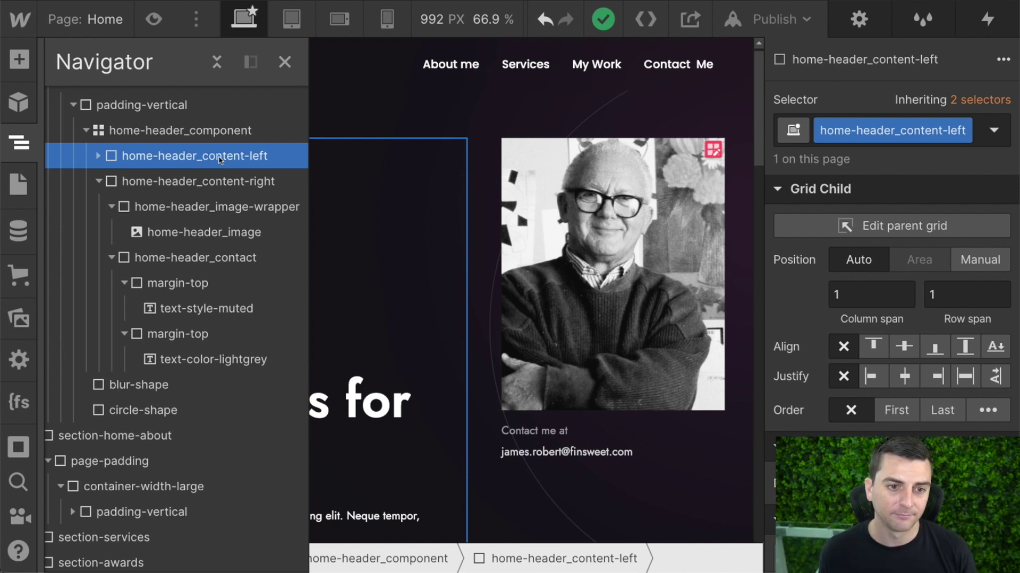
click(97, 156)
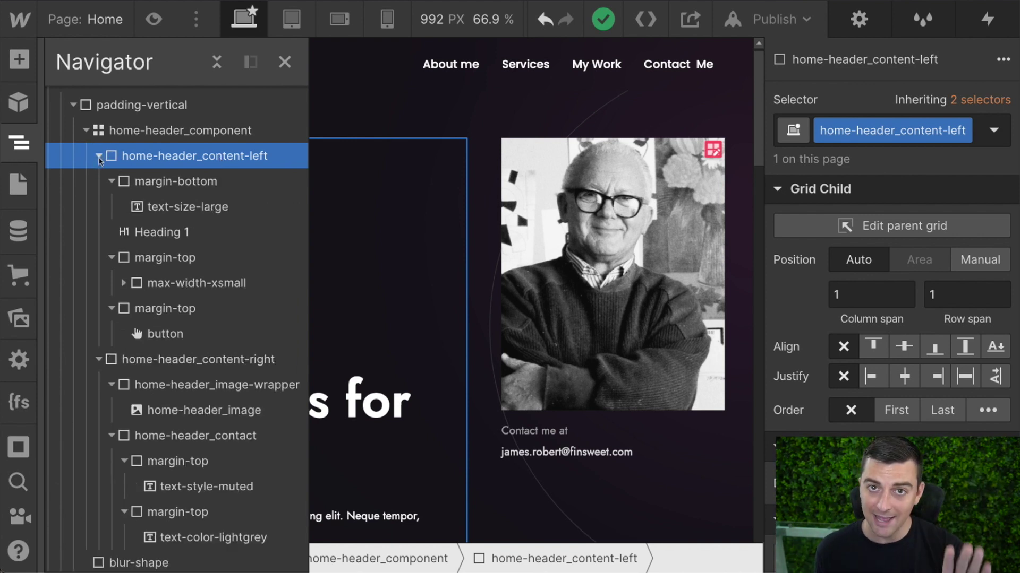
click(98, 156)
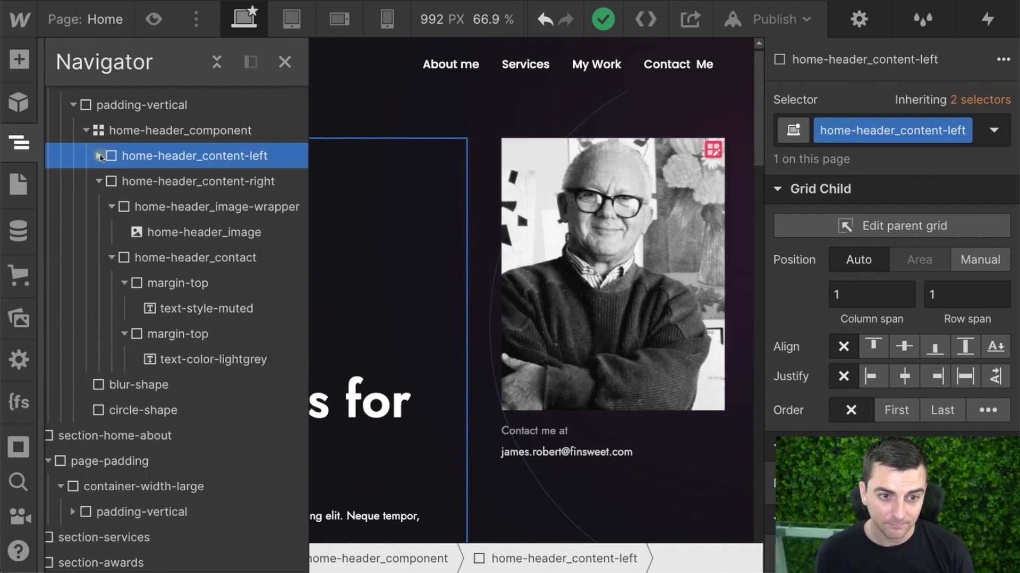
click(175, 186)
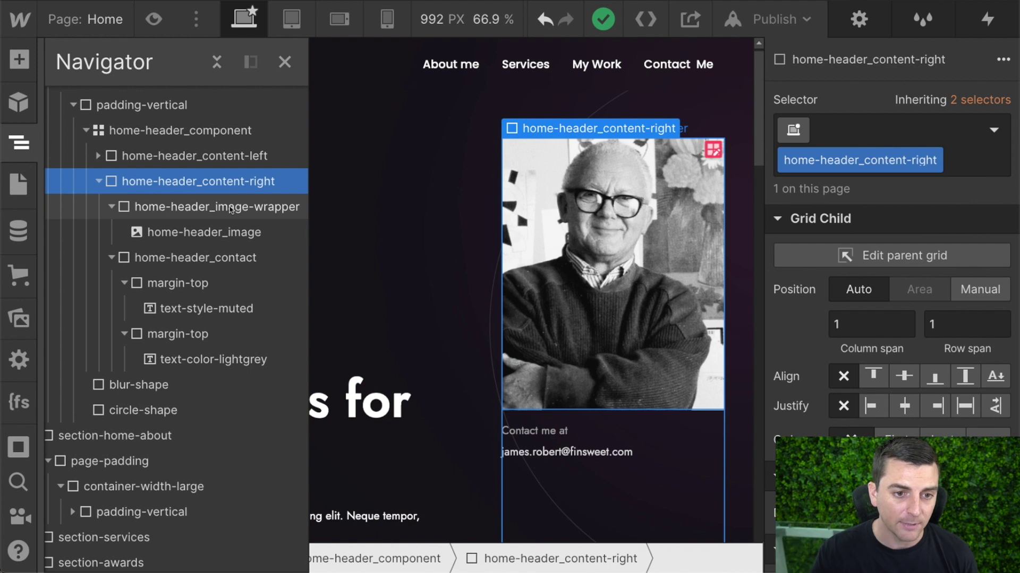
Inspect home-header_image, home-header_contact and its two margin-top wrappers, ending on home-header_contact.
click(214, 235)
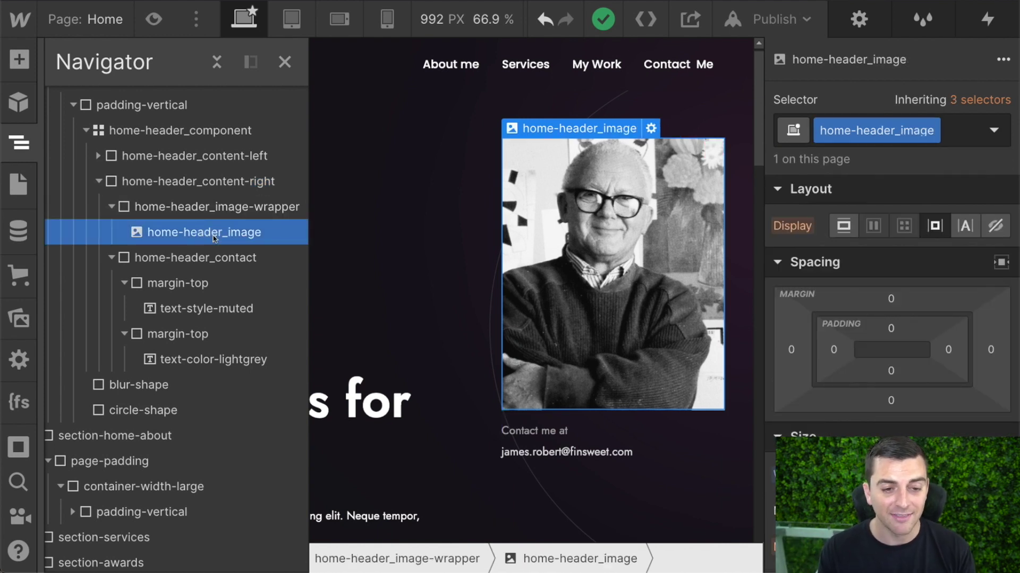
click(186, 259)
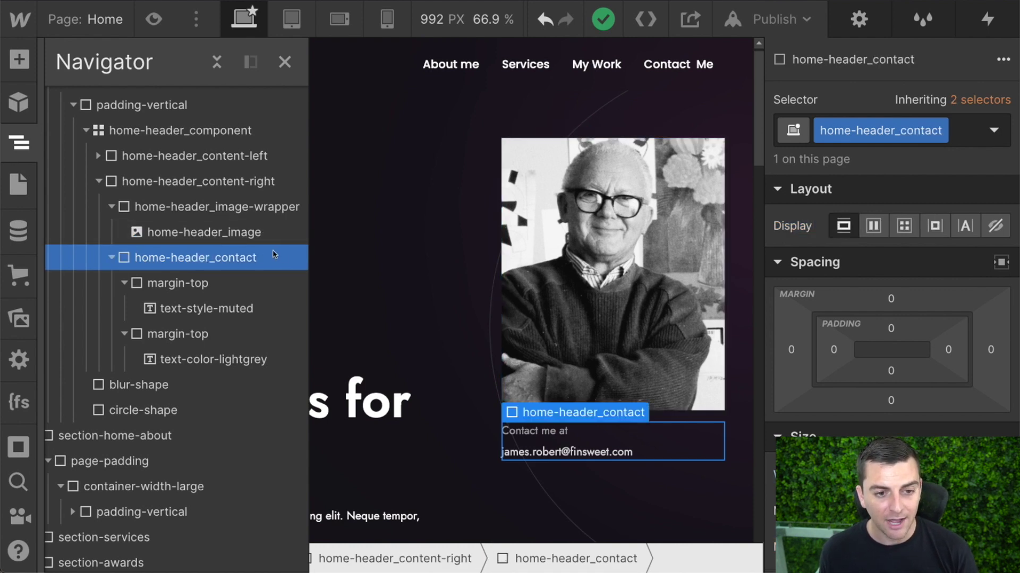
click(175, 285)
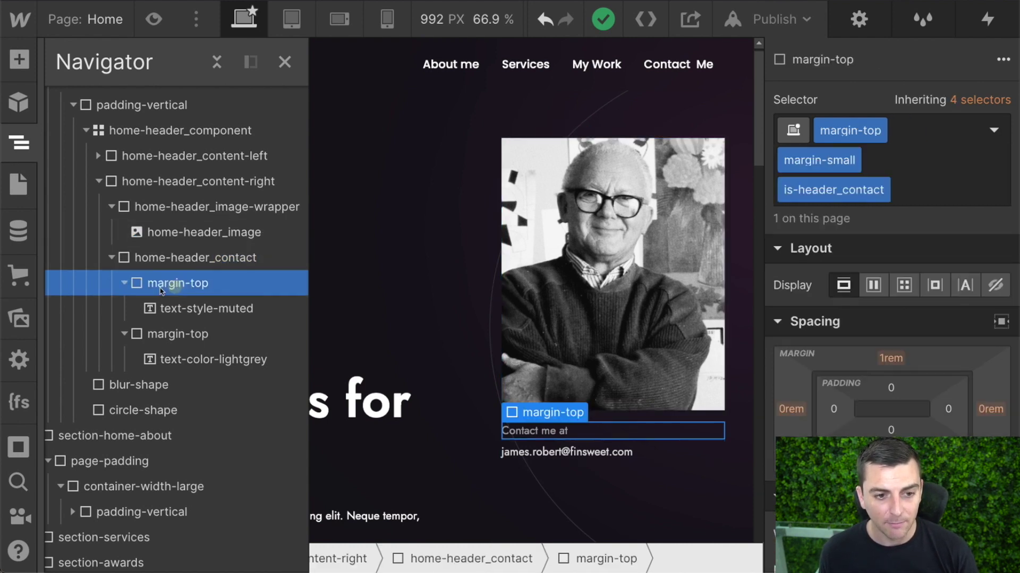
click(171, 339)
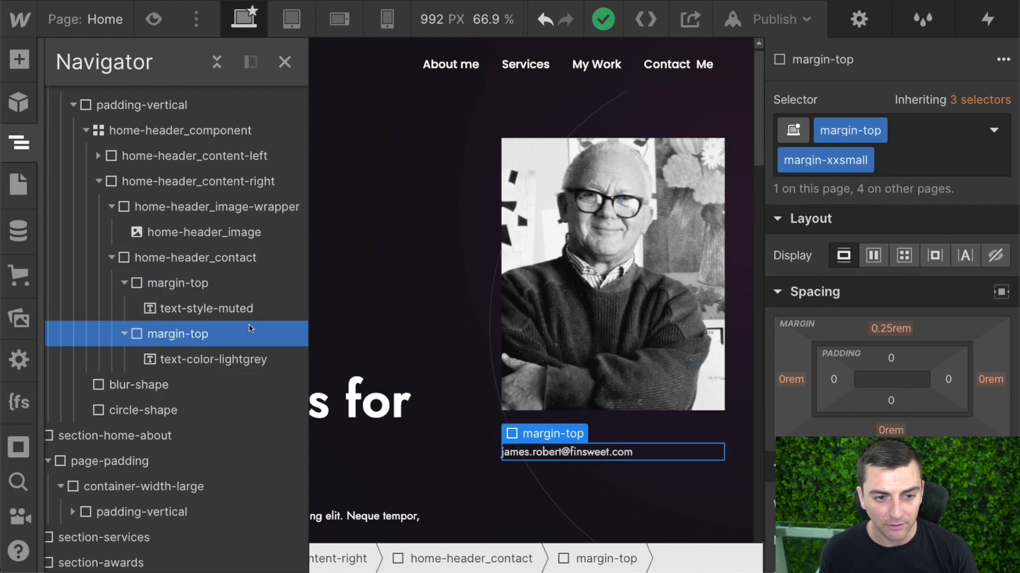
click(154, 262)
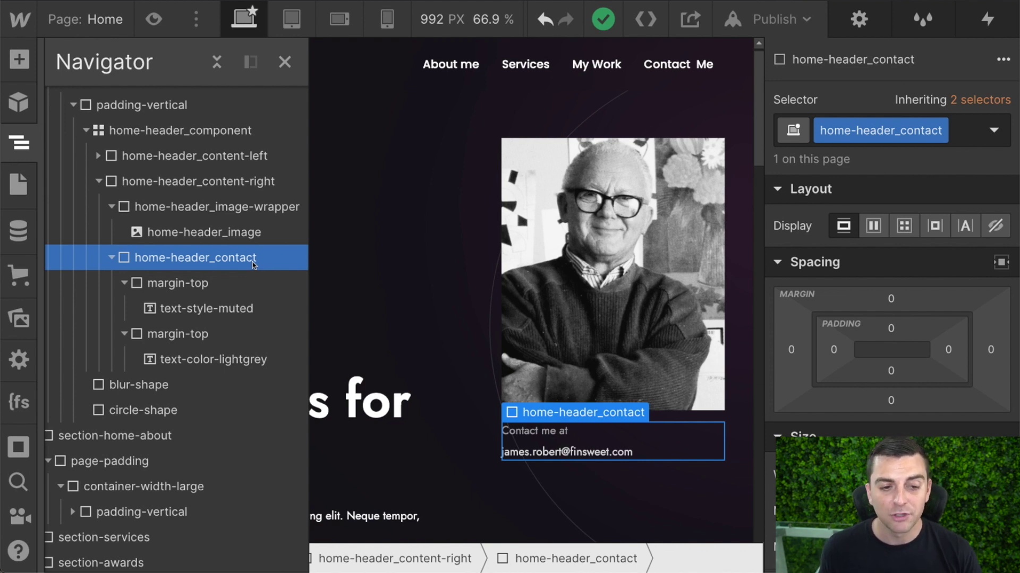
Scroll to the About section, close the Navigator and select home-about_content.
scroll(467, 345, down, 4)
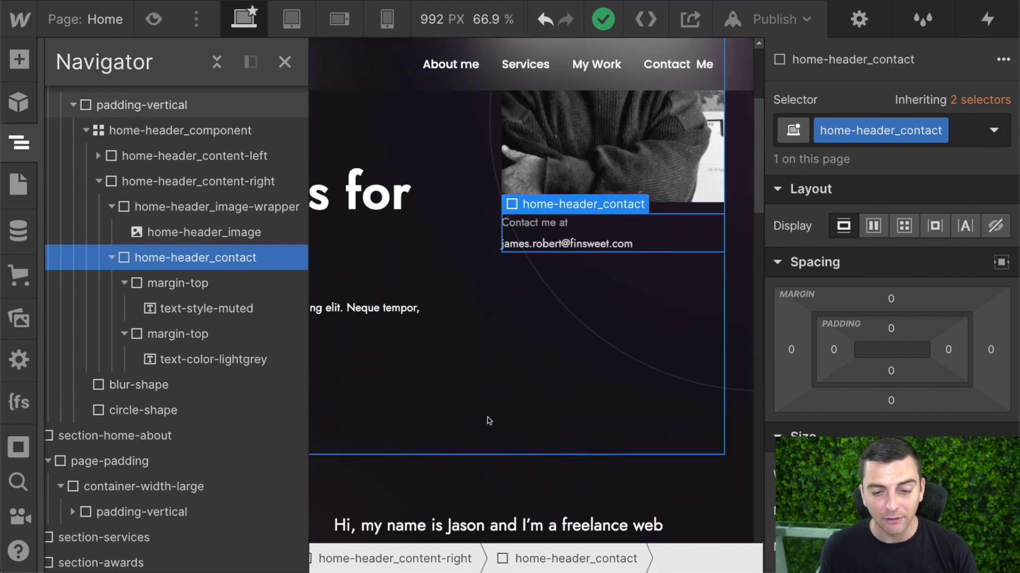
scroll(479, 419, down, 2)
scroll(488, 421, down, 1)
click(285, 62)
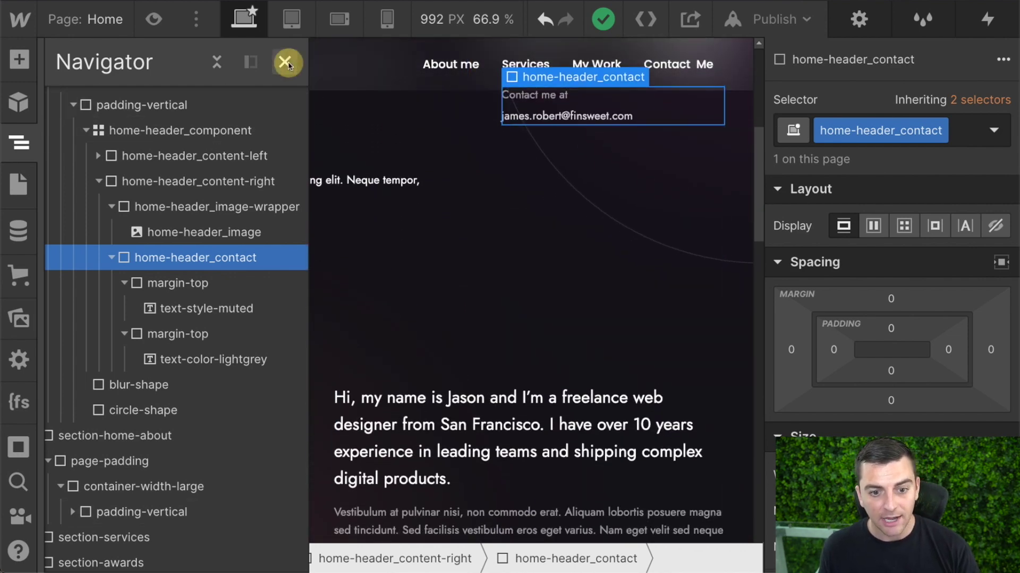
click(292, 450)
click(305, 455)
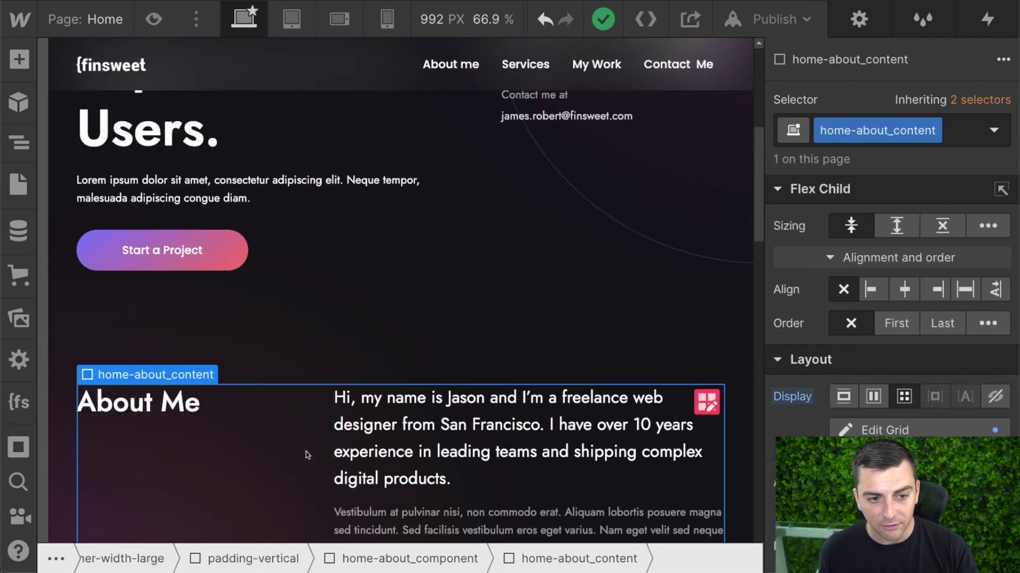
Select the parent home-about_component and reopen the Navigator on it.
scroll(306, 455, down, 3)
scroll(306, 455, down, 2)
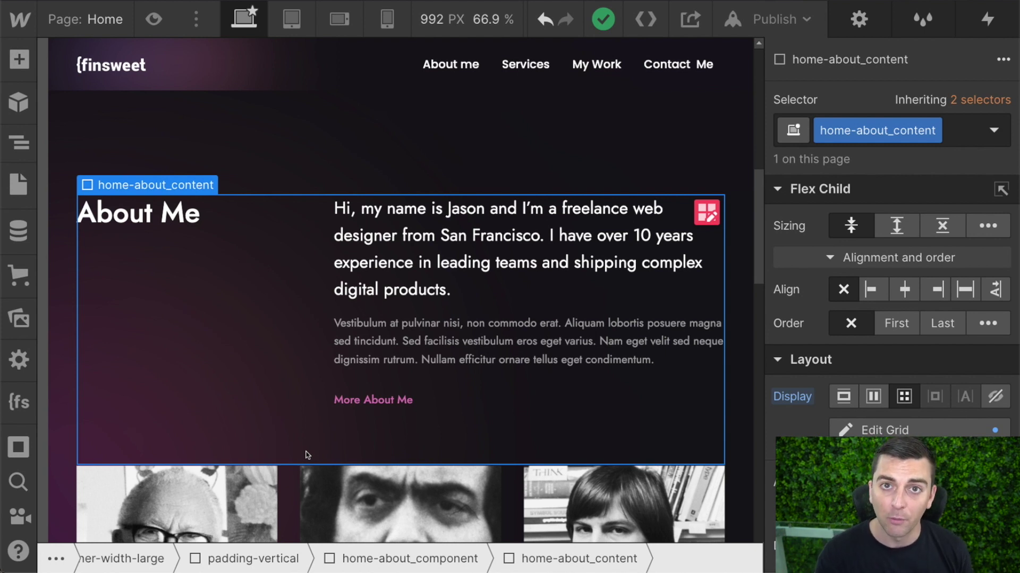
click(503, 405)
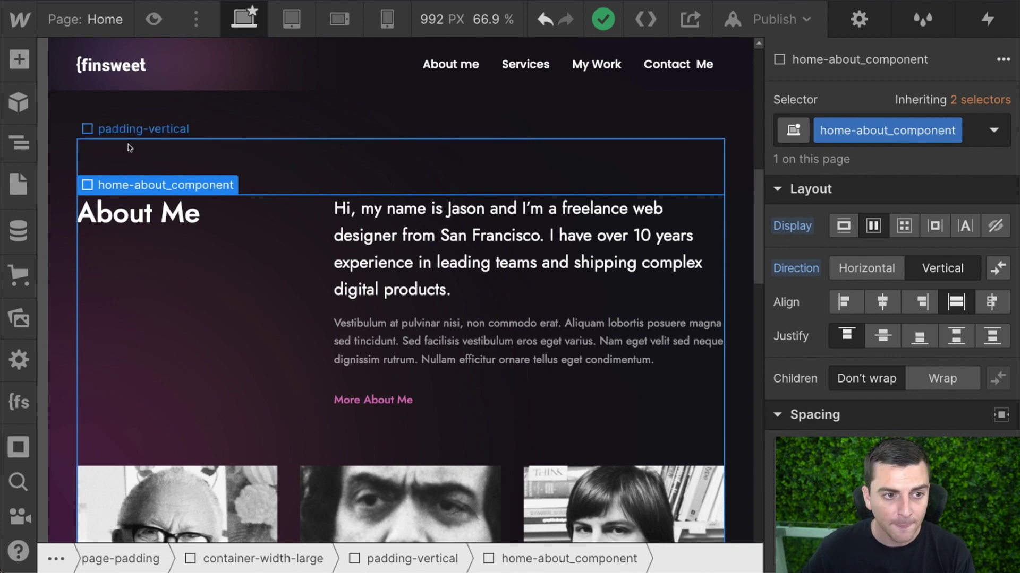
click(19, 142)
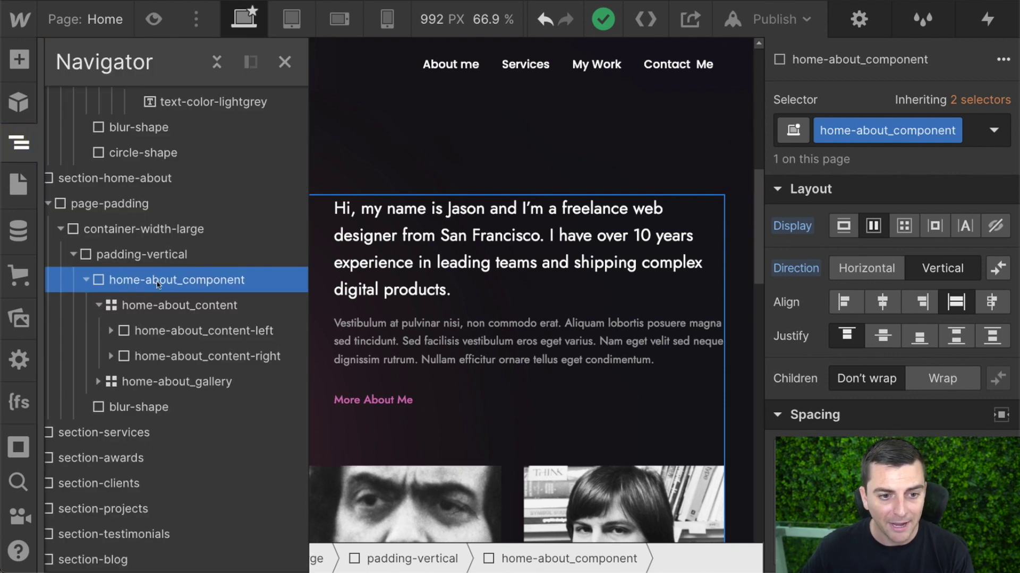
Inspect the home-about_content and home-about_gallery grids, expanding both.
click(151, 306)
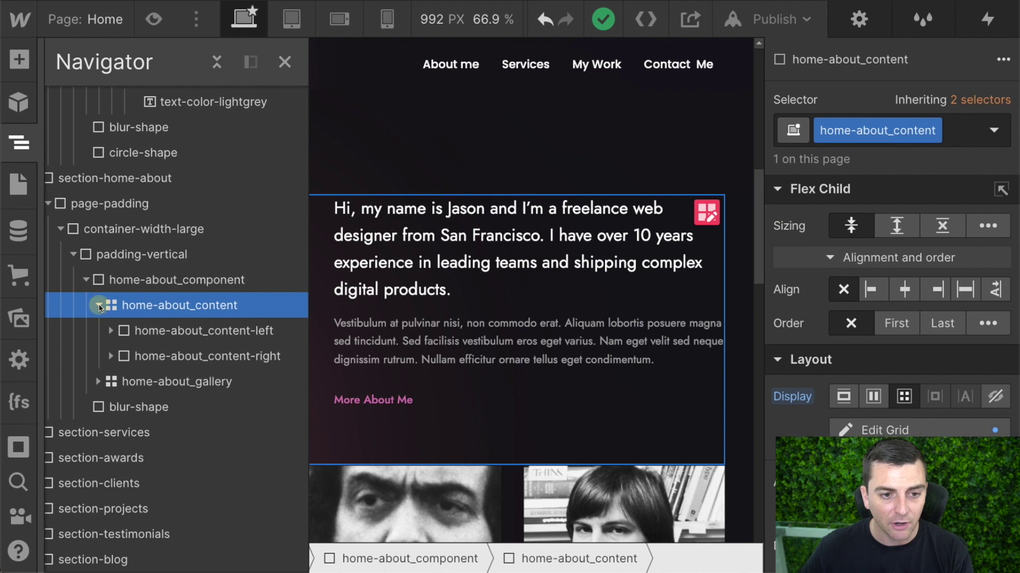
click(99, 306)
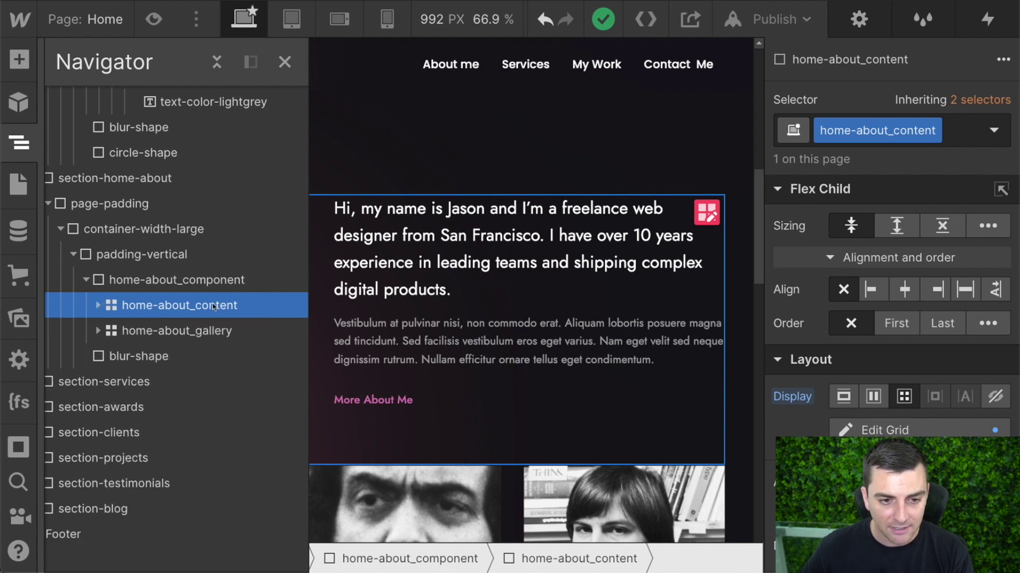
click(131, 332)
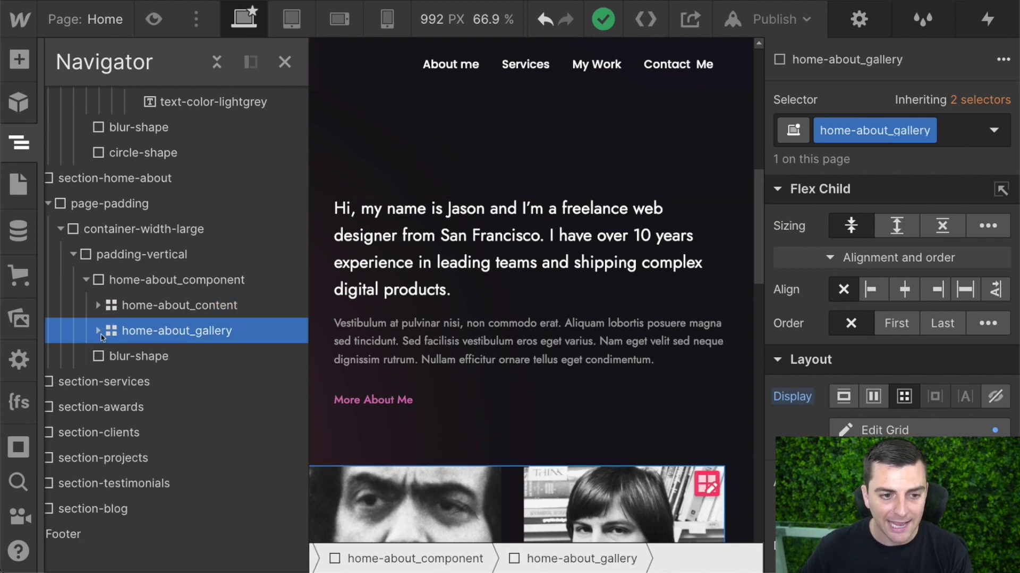
click(98, 331)
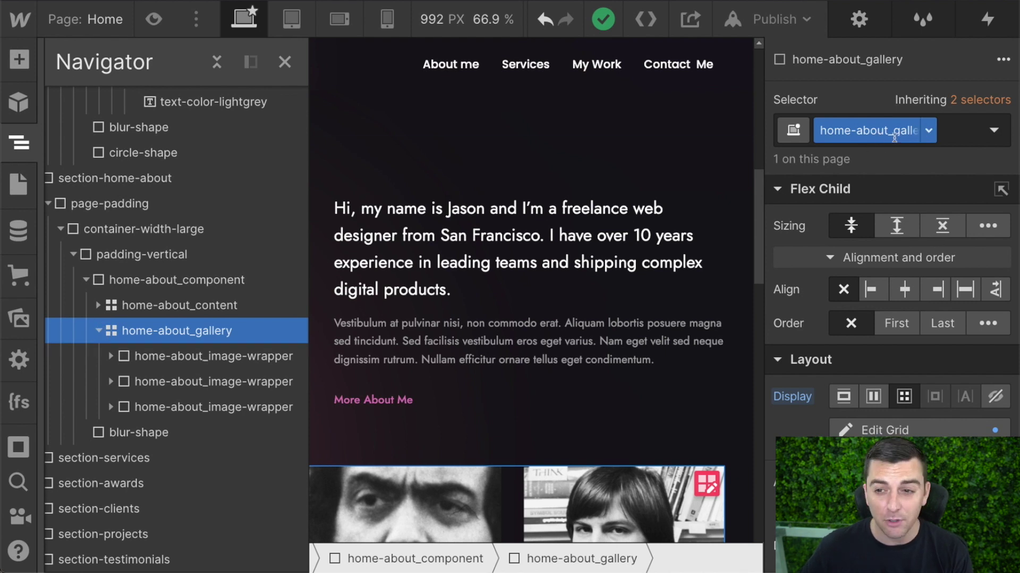
click(99, 306)
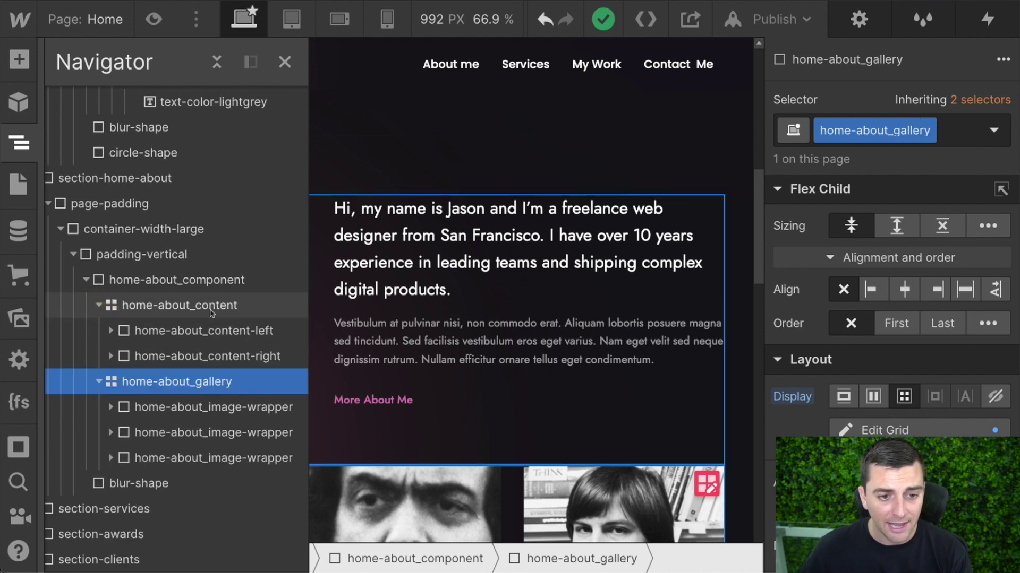
Expand home-about_content-left to its Heading 2 and content-right to its margin-bottom text elements.
click(212, 330)
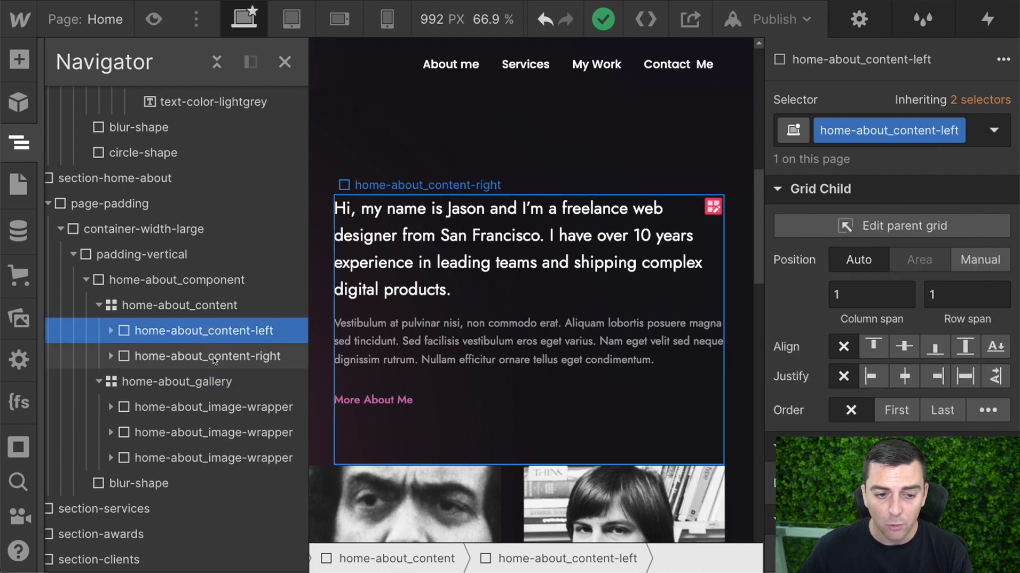
click(214, 360)
click(111, 330)
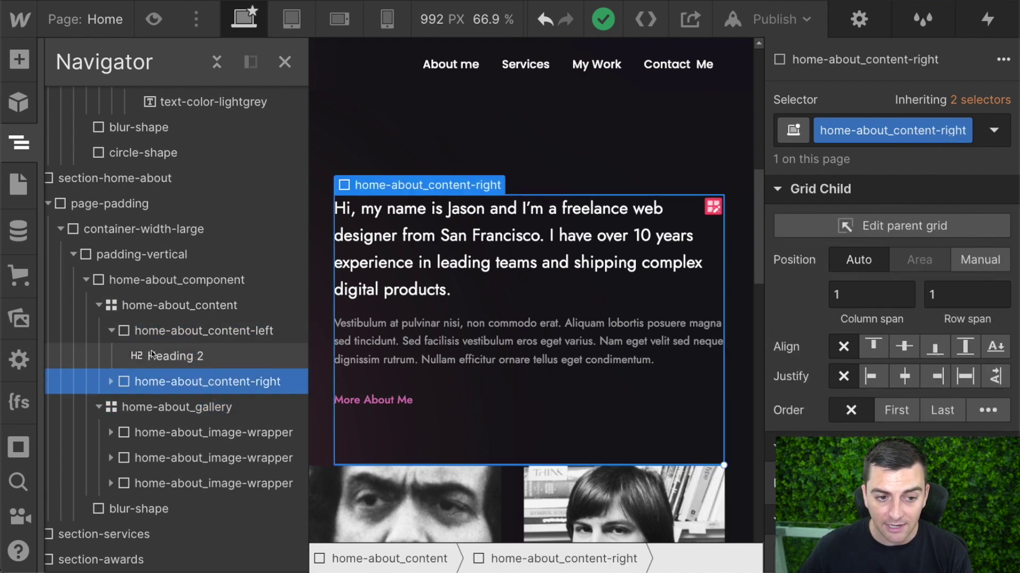
click(110, 382)
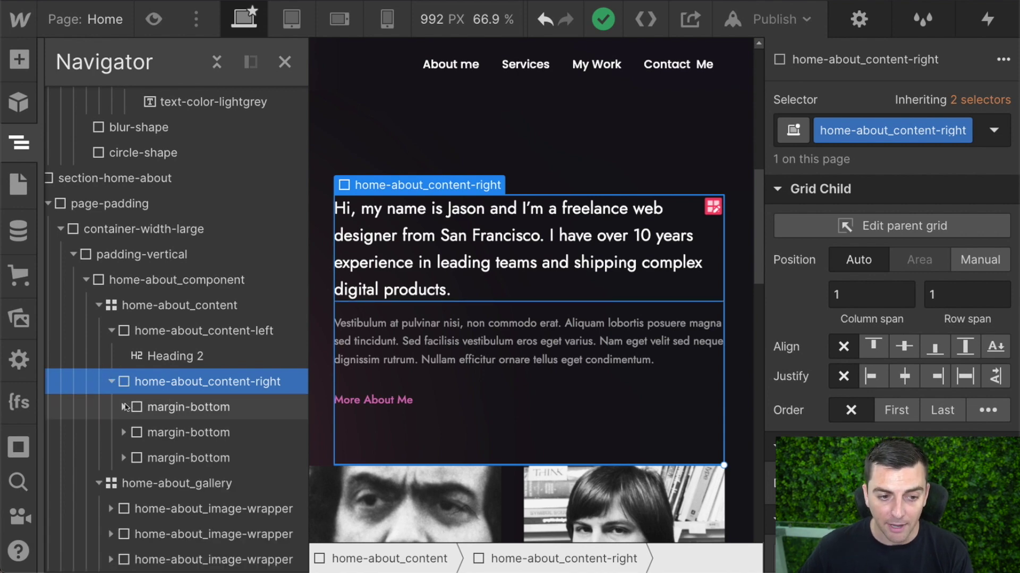
click(124, 408)
click(124, 458)
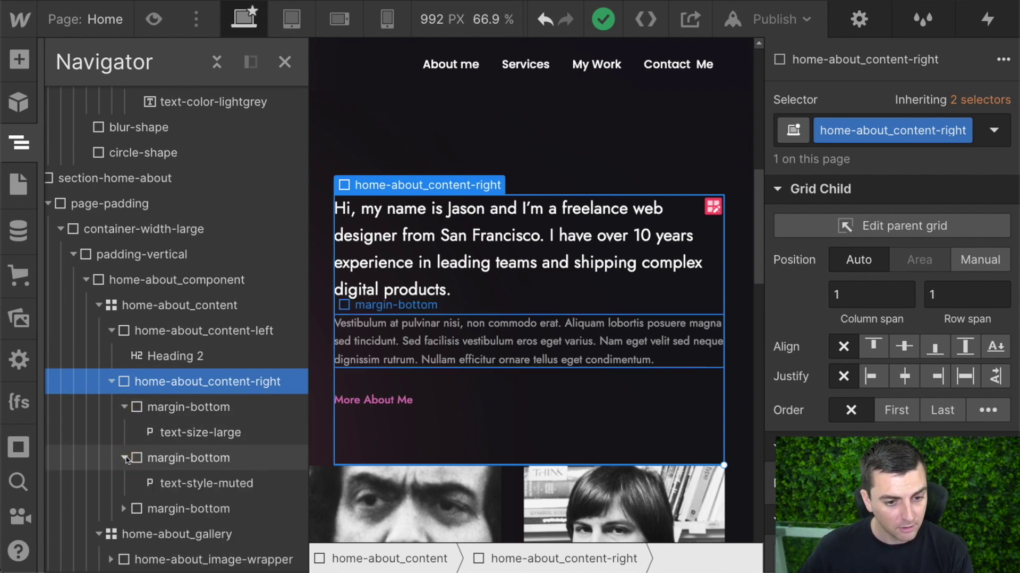
Expand the three gallery image wrappers and select the first home-about_image.
scroll(127, 459, down, 5)
click(111, 343)
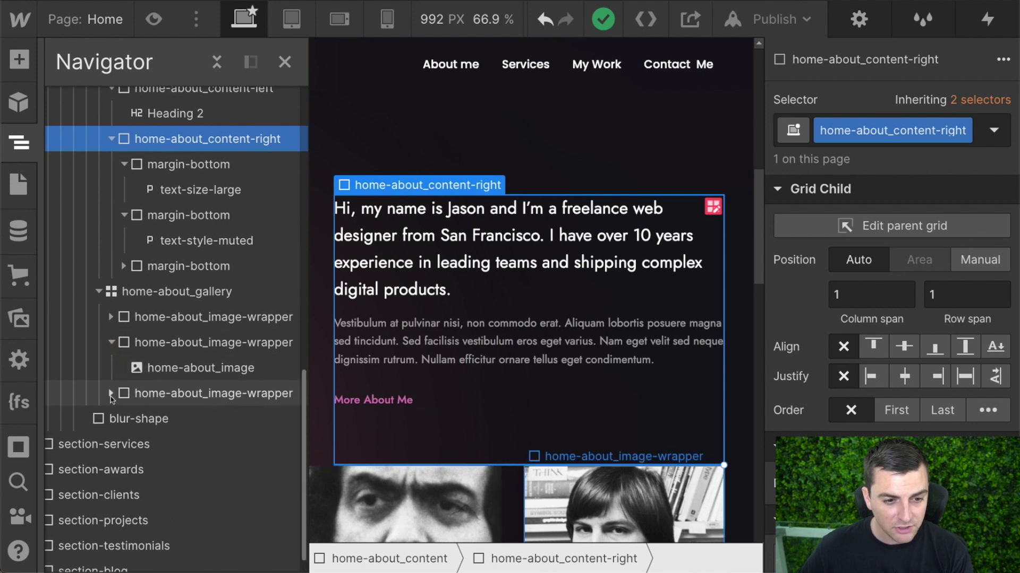
click(110, 393)
click(111, 317)
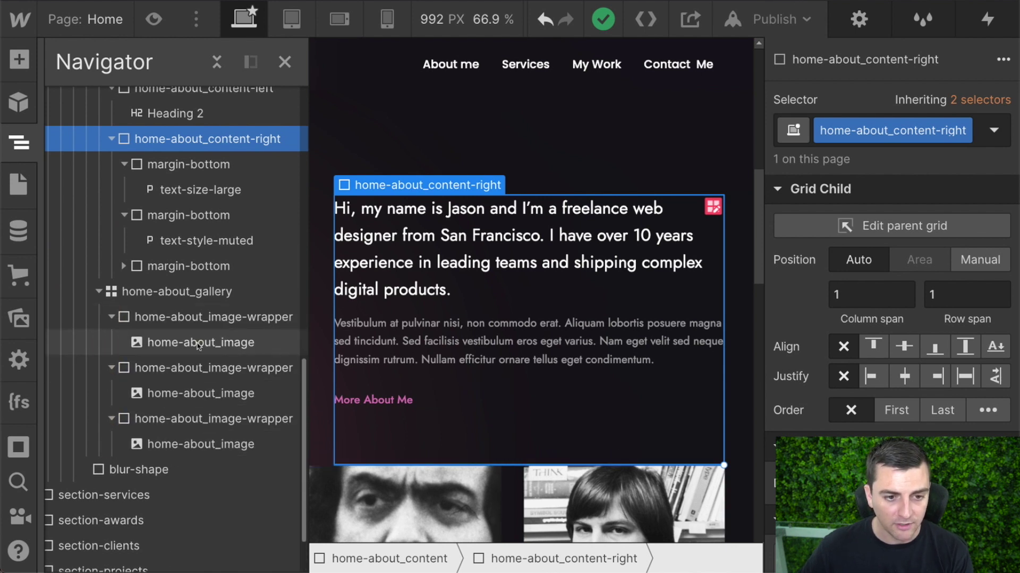
click(202, 344)
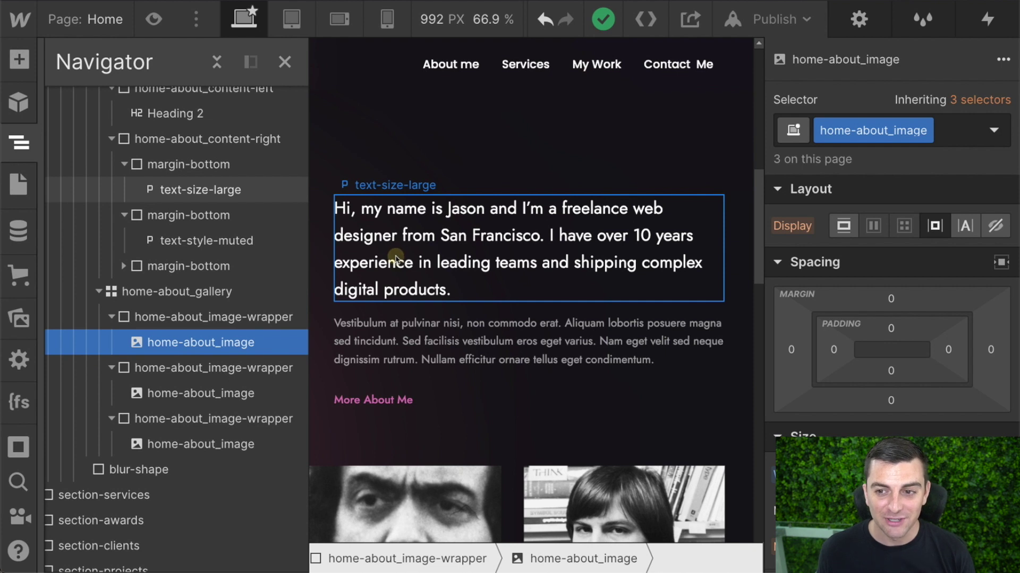
Select the About Me intro paragraph (text-size-large) on the canvas.
click(395, 261)
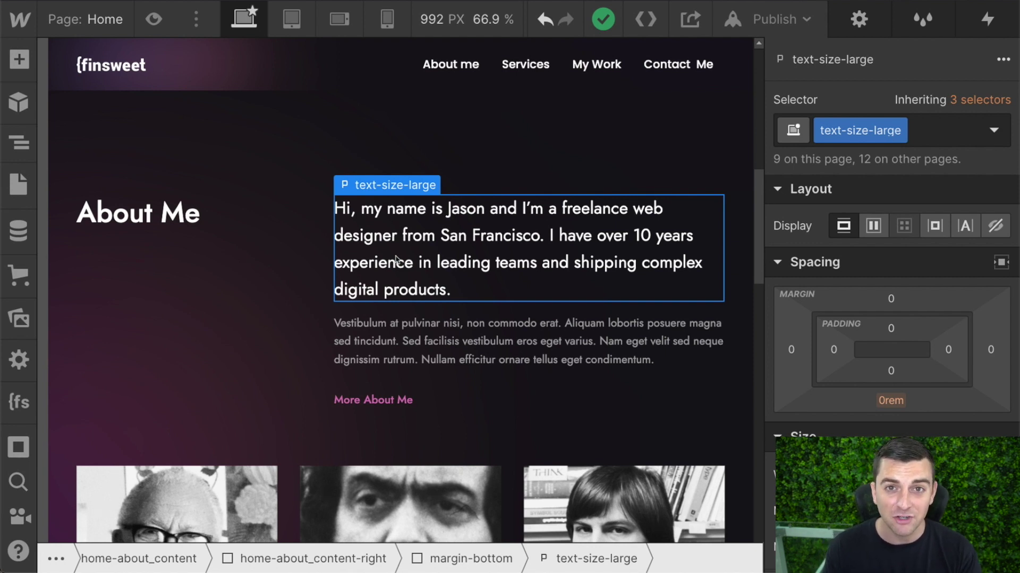
Add a Div Block below the intro paragraph and try home-about_ and home-header_ class names, then clear them.
key(a)
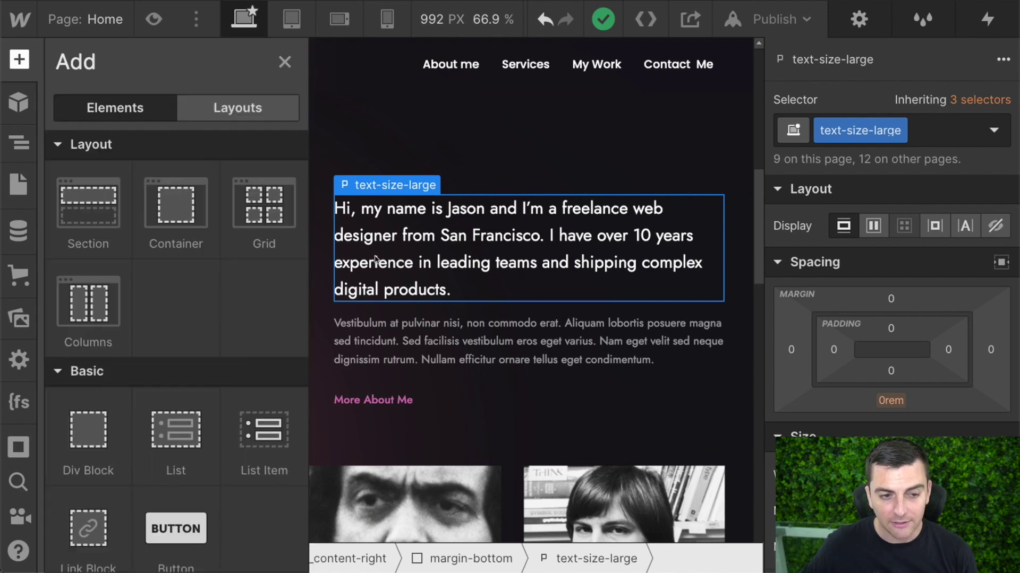
drag(71, 395, 348, 316)
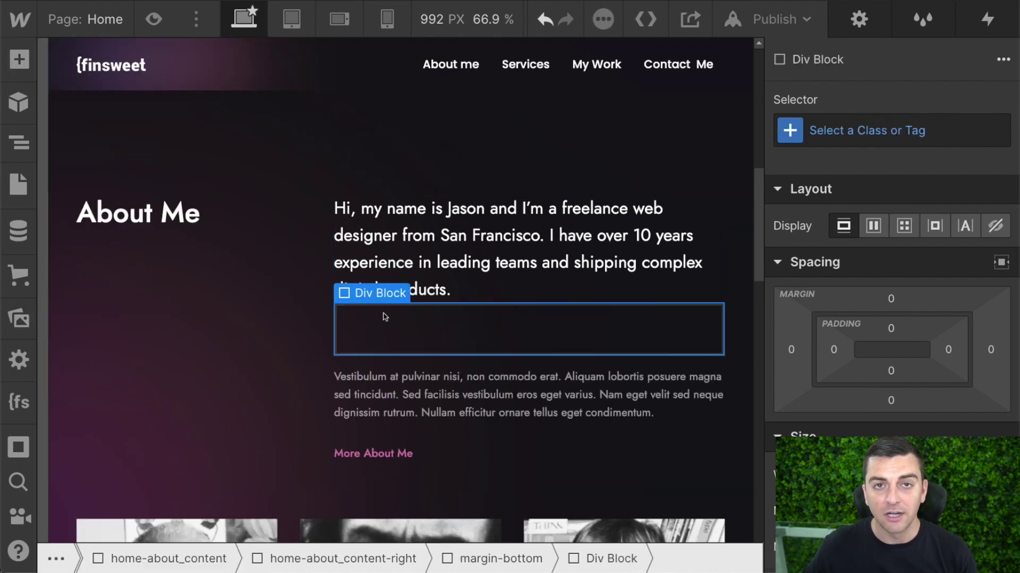
click(861, 116)
text(home-about_)
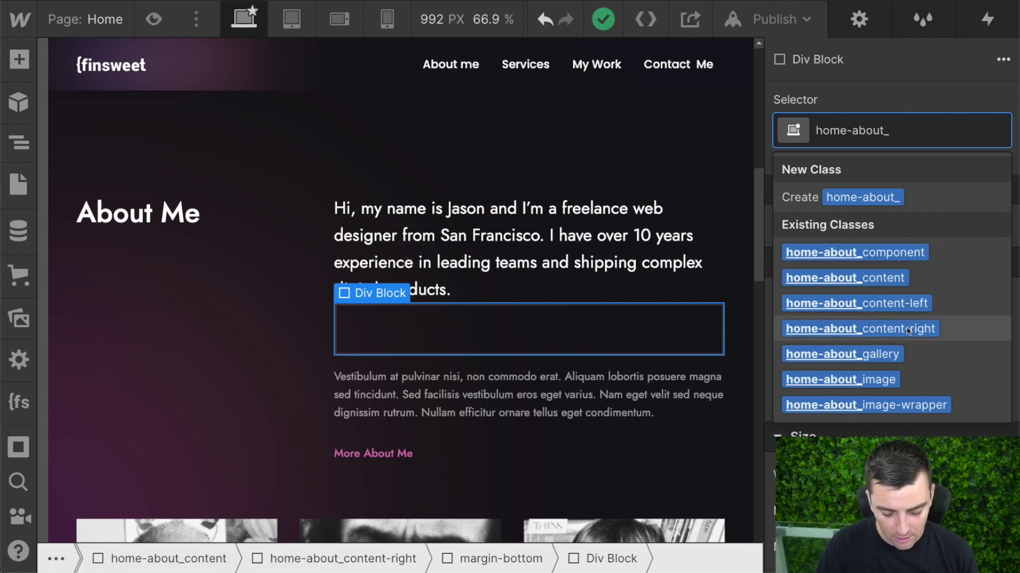
key(BackSpace)
key(BackSpace)
key(BackSpace)
key(BackSpace)
key(BackSpace)
key(BackSpace)
key(BackSpace)
key(BackSpace)
text(e-head)
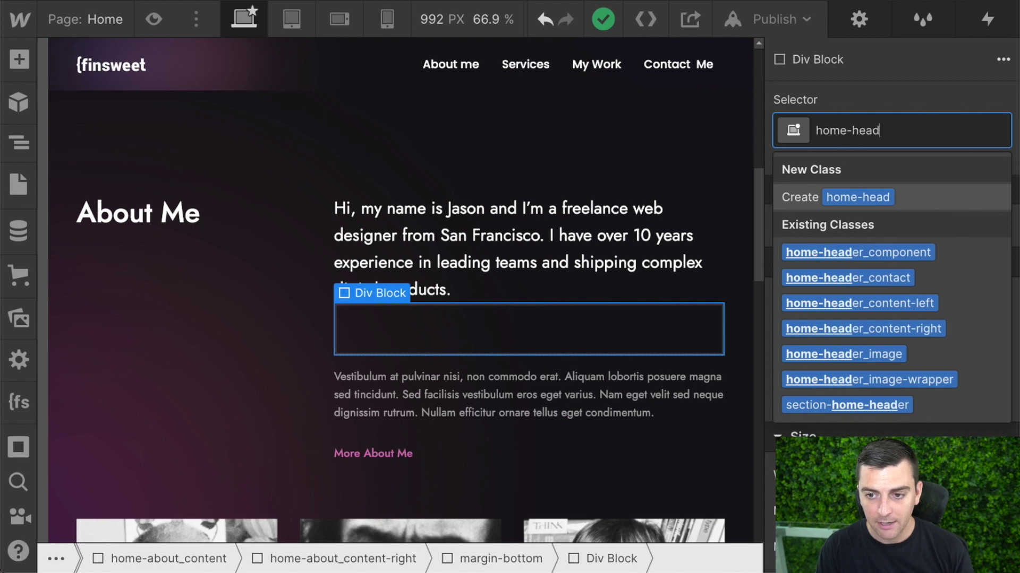
text(er_)
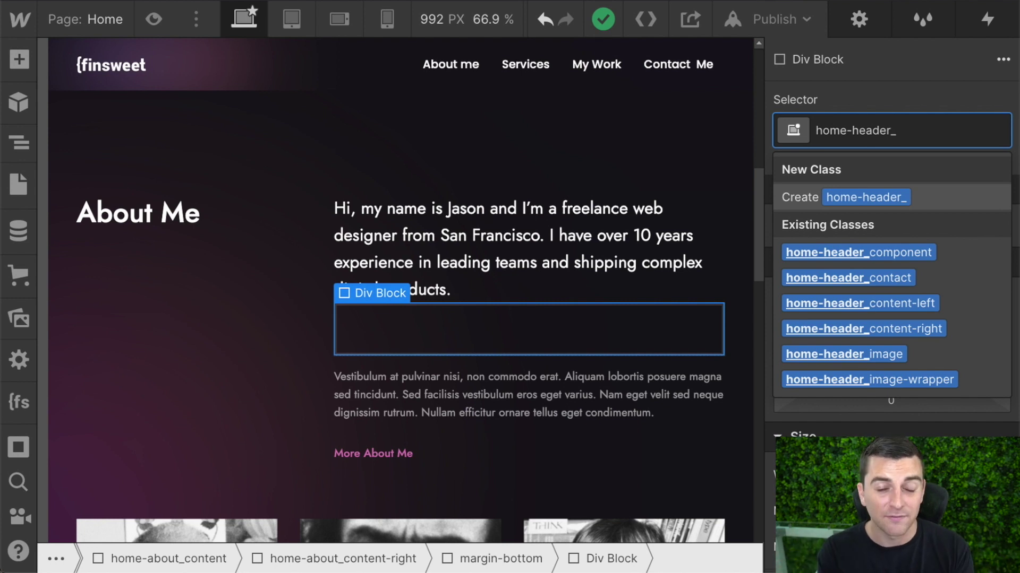
key(ctrl+a)
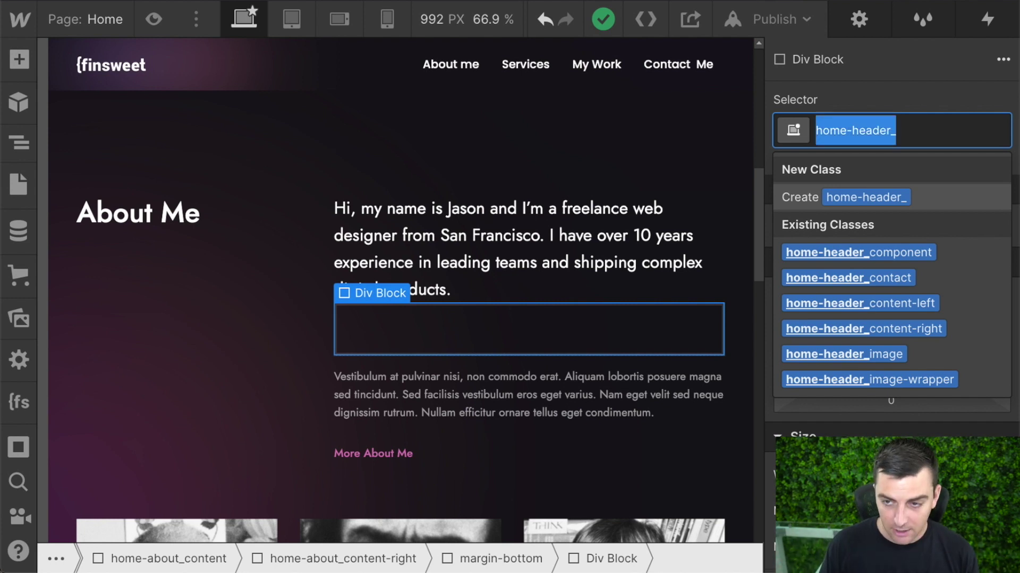
key(BackSpace)
click(479, 321)
Delete the empty div, select home-header_component and open the Navigator.
scroll(419, 383, up, 1)
key(Delete)
scroll(419, 393, up, 10)
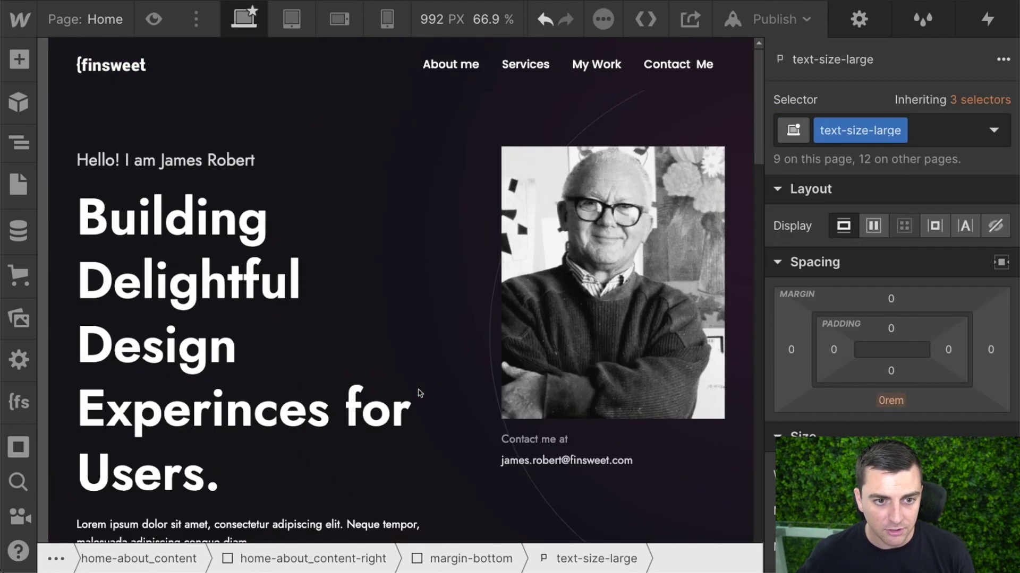
click(462, 164)
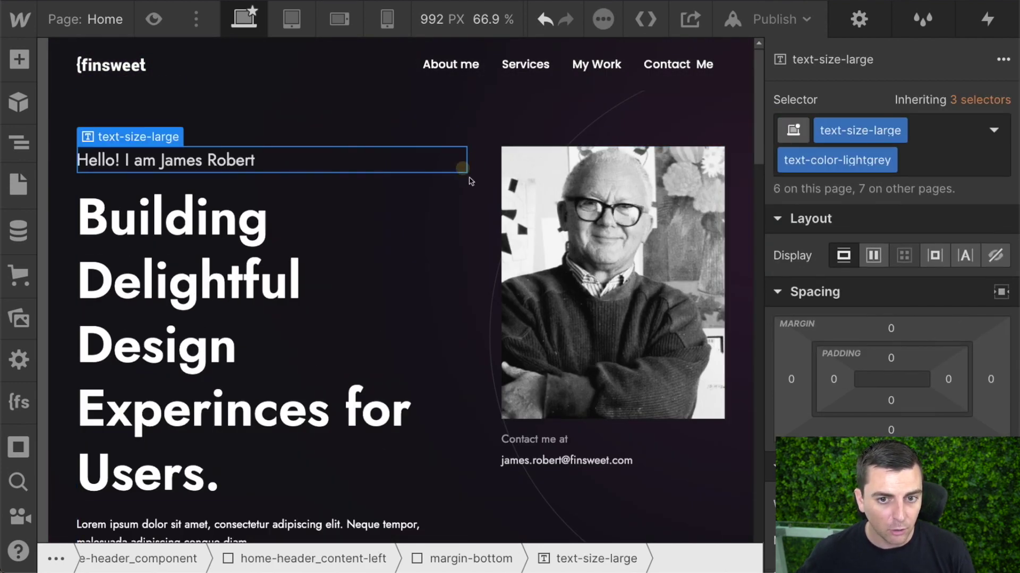
click(97, 138)
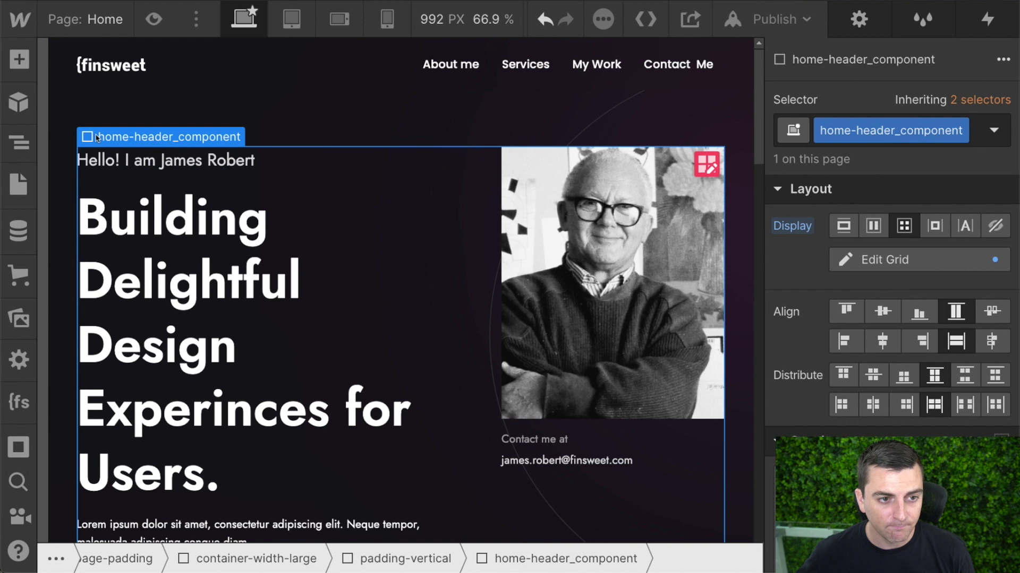
click(19, 143)
Collapse home-header_content-left and -right under home-header_component.
click(98, 280)
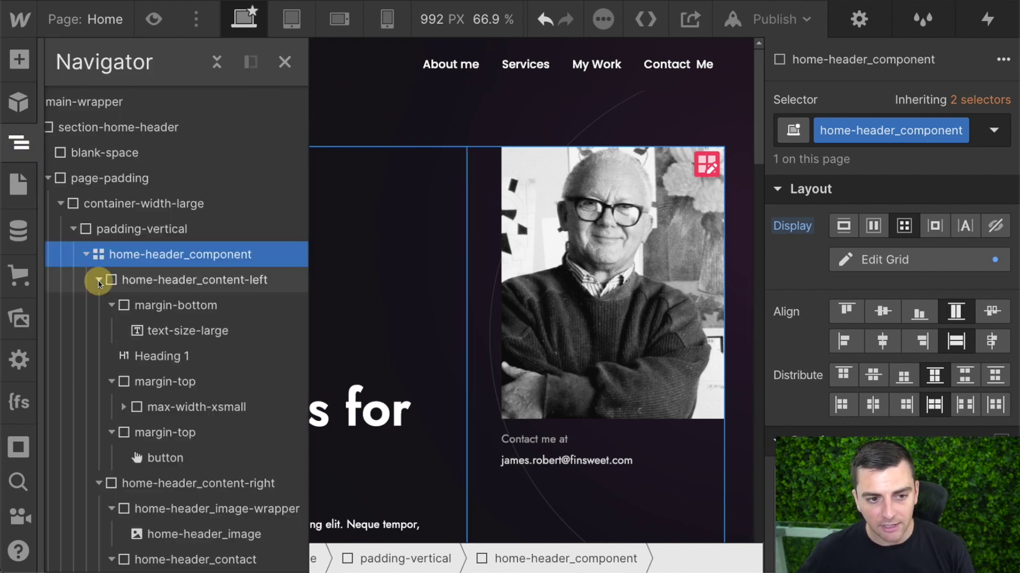
click(98, 304)
click(85, 254)
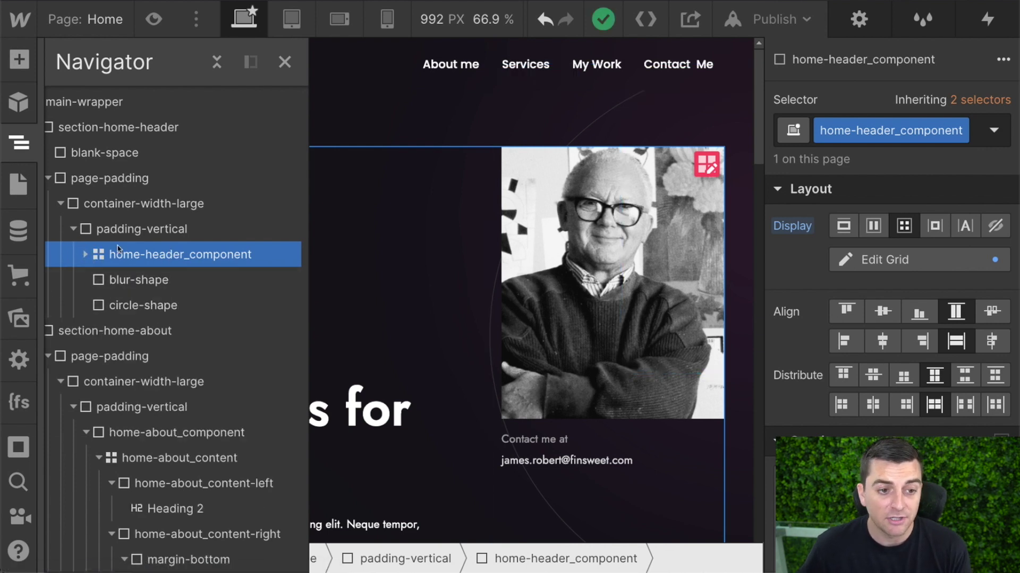
click(85, 254)
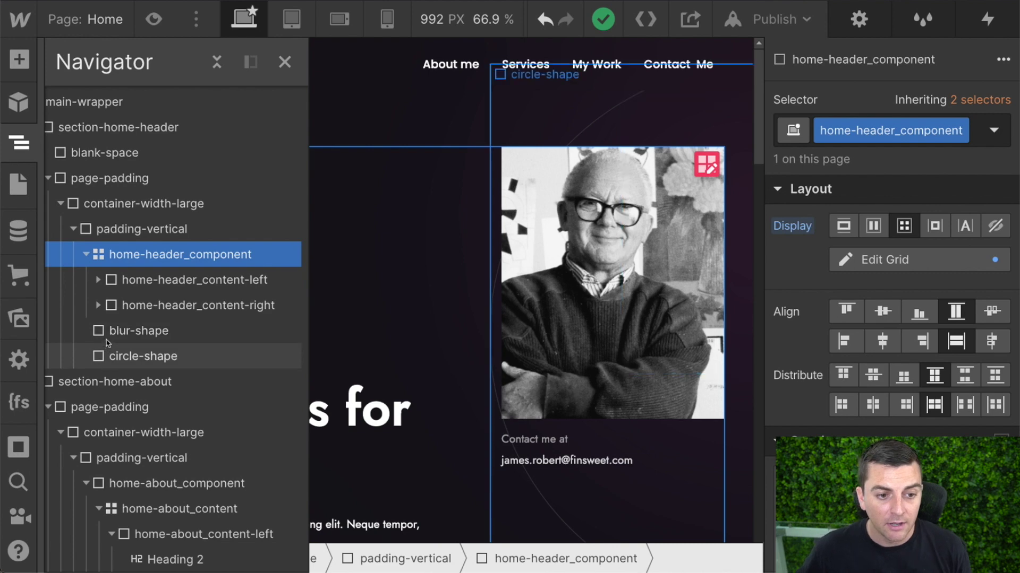
Compare the blur-shape and circle-shape elements against home-header_component.
click(139, 334)
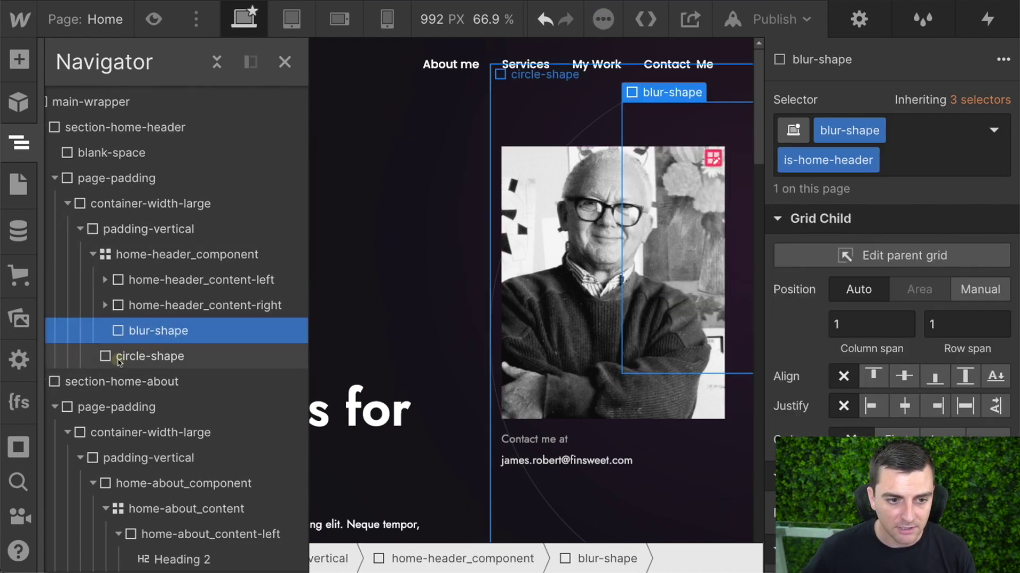
click(162, 356)
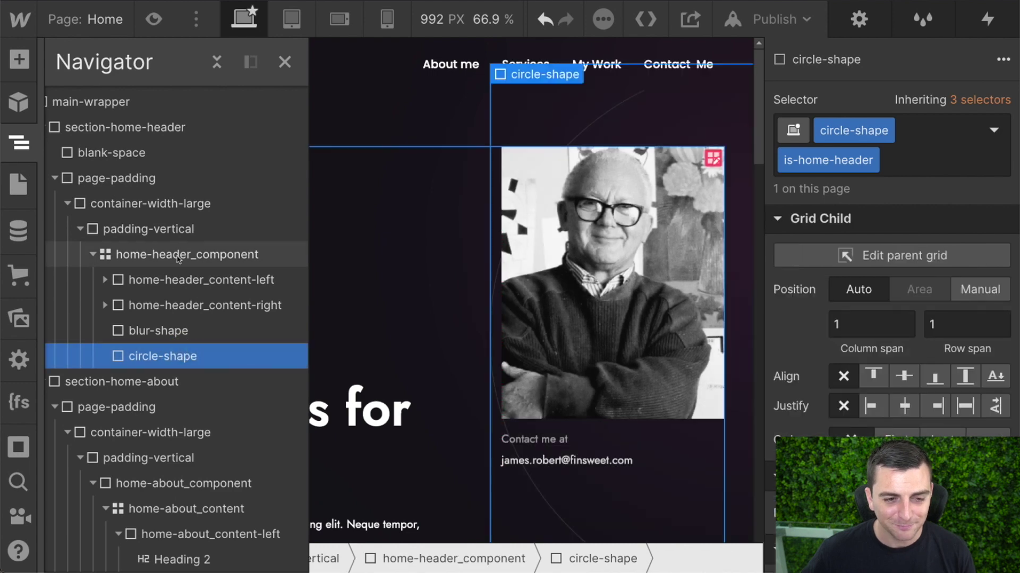
click(171, 255)
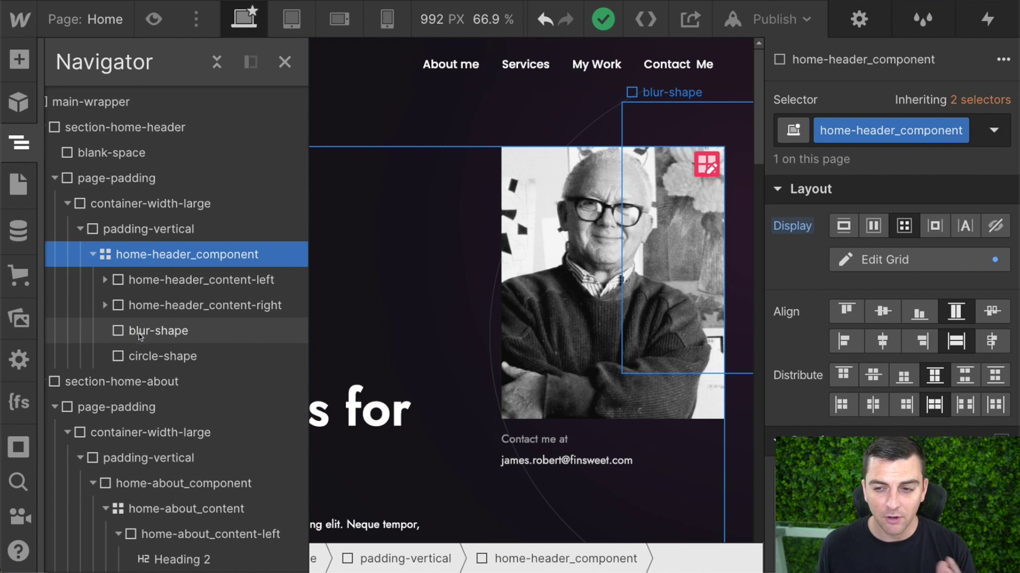
click(139, 334)
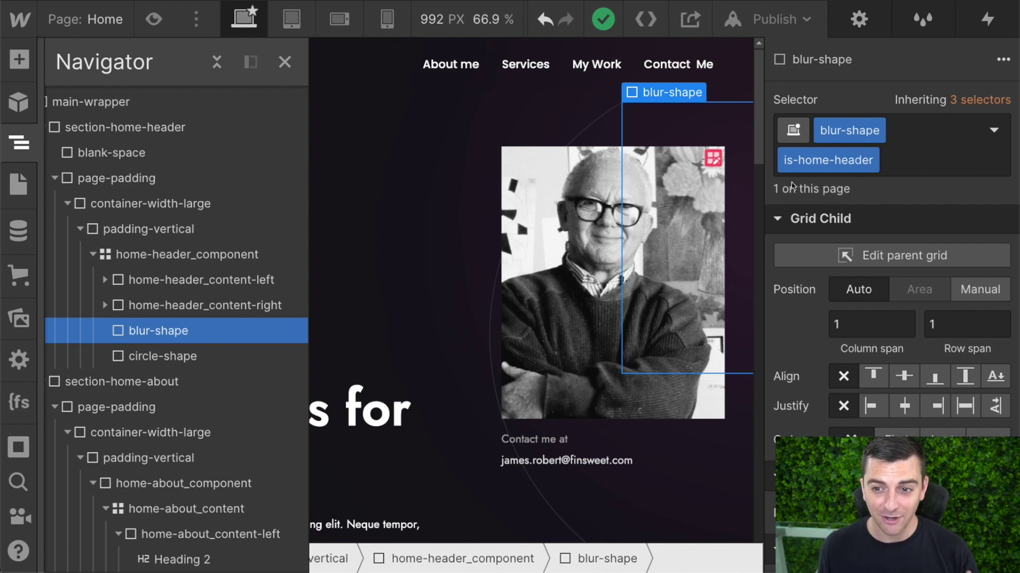
click(240, 354)
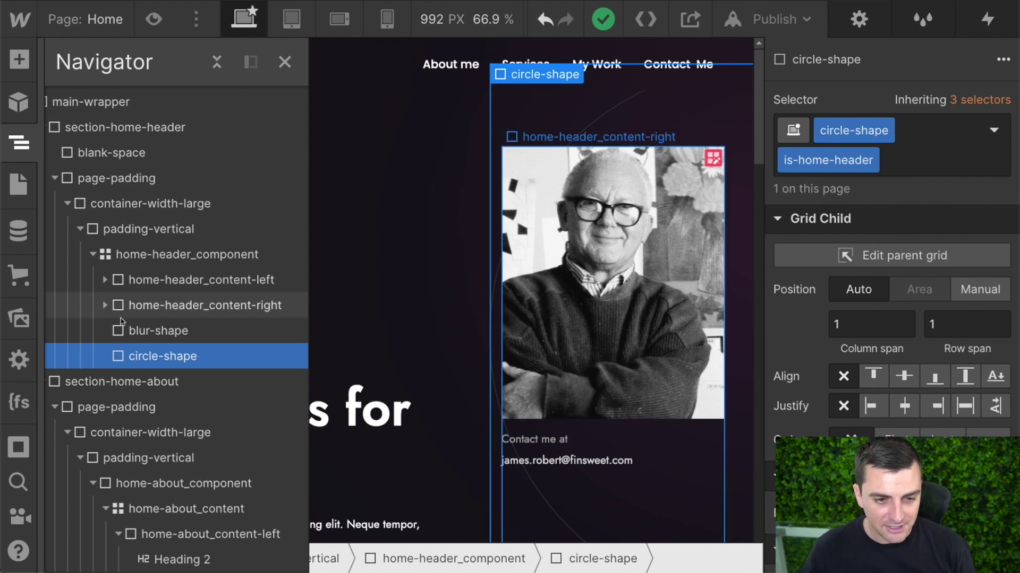
click(86, 330)
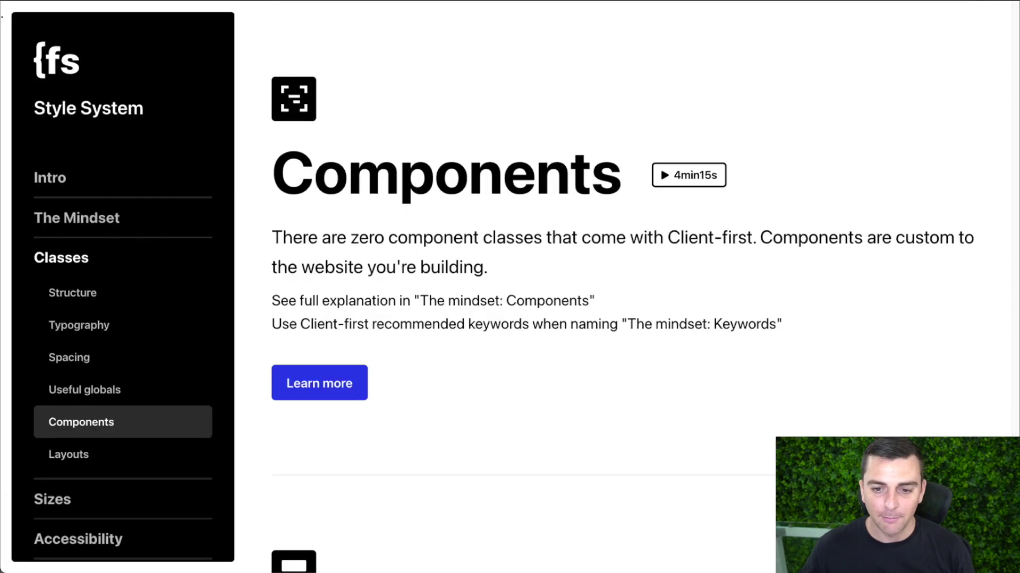
Expand the Components examples to view the .layout1_ and .pricing1_ live-project structure trees.
click(325, 388)
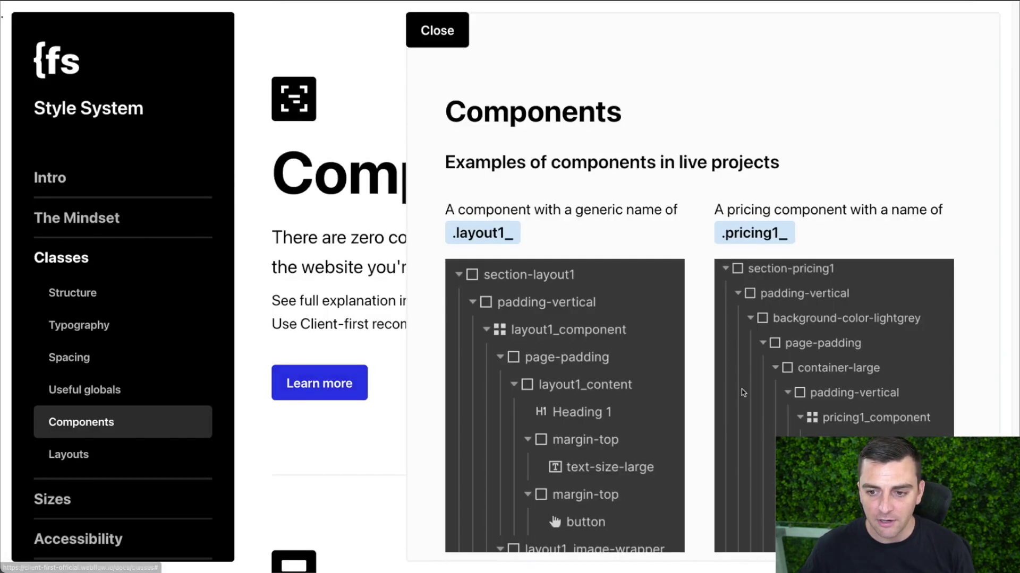
scroll(742, 393, down, 2)
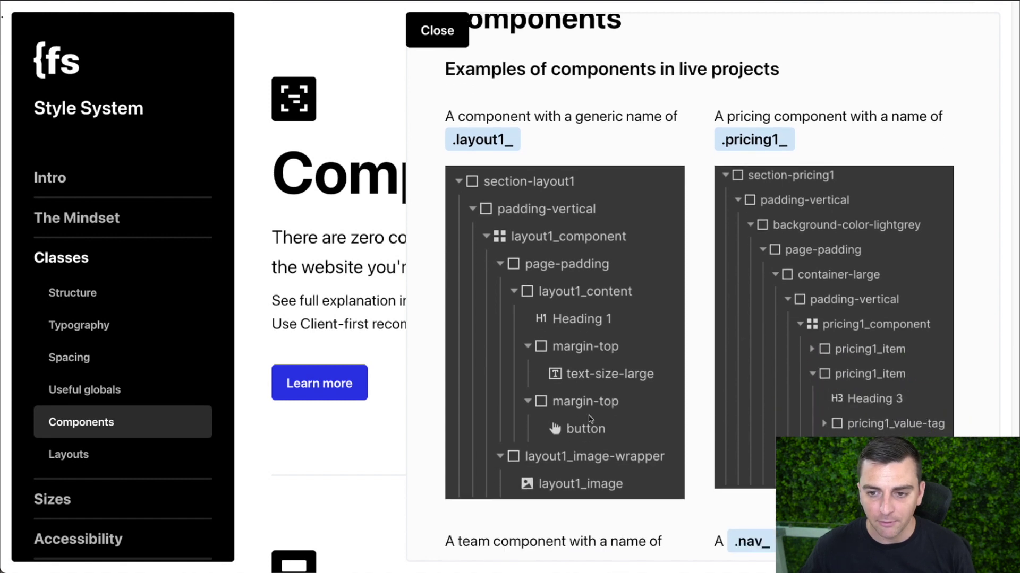